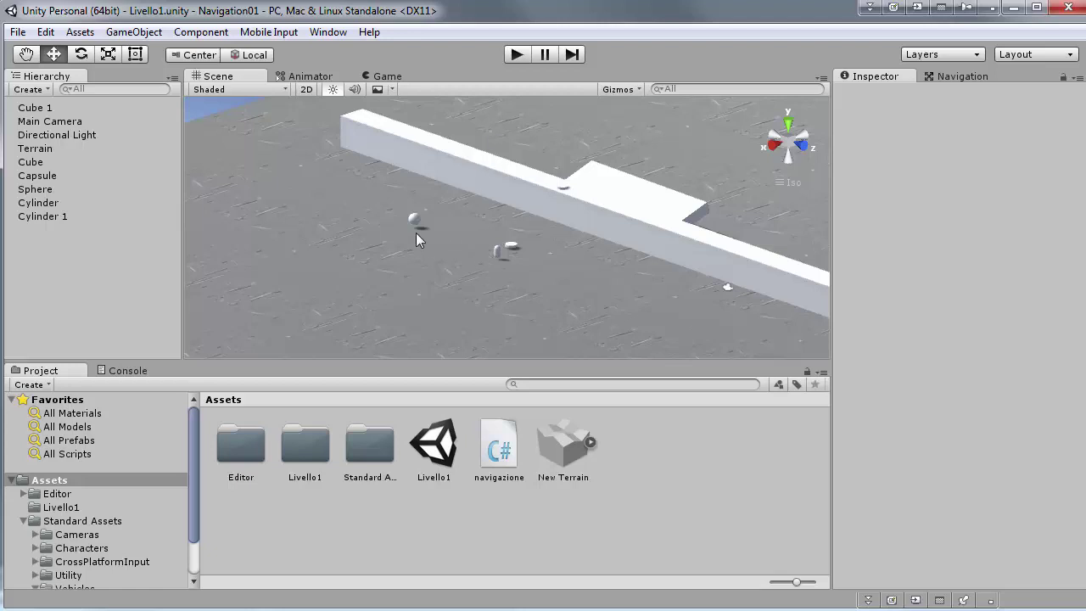
# Step: Briefly play-test the scene, browse the Sphere's Physics components, then open the Assets menu
pyautogui.click(513, 55)
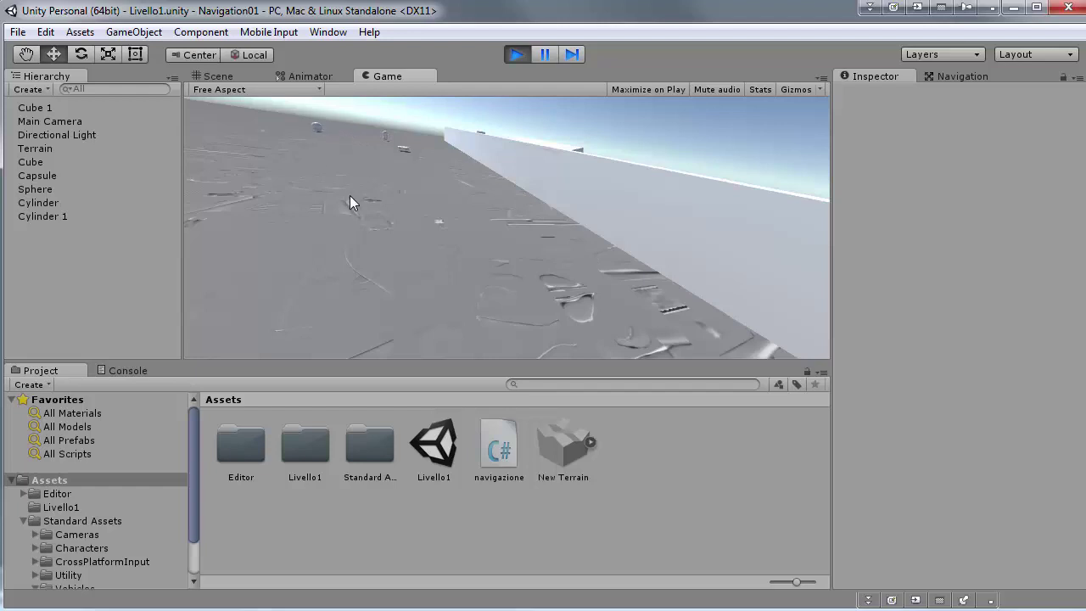
pyautogui.hotkey('ctrl', 'p')
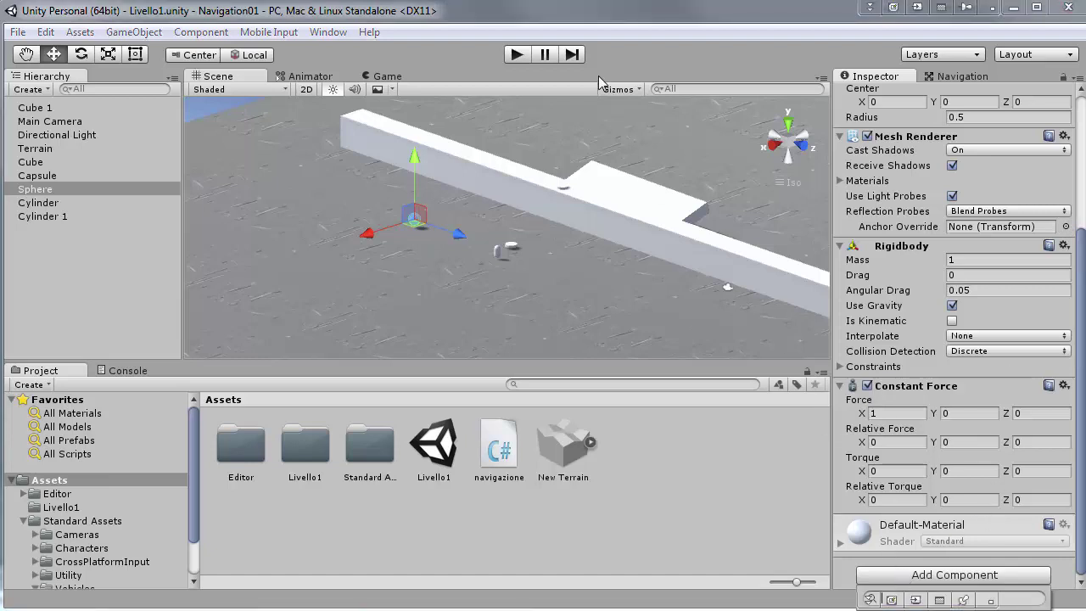
pyautogui.click(904, 576)
pyautogui.click(868, 375)
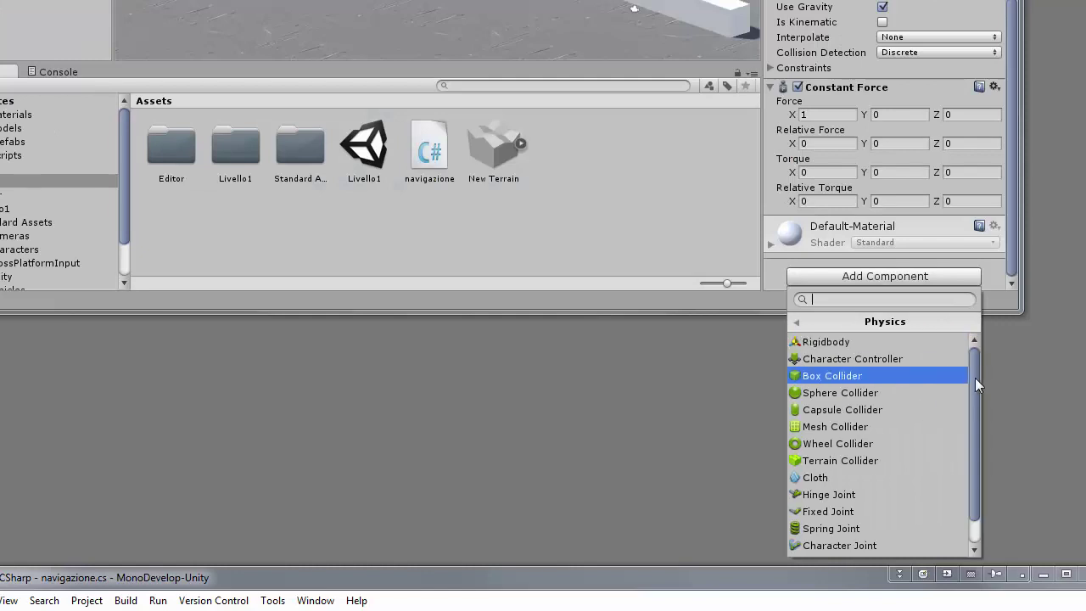
pyautogui.scroll(-2, 979, 410)
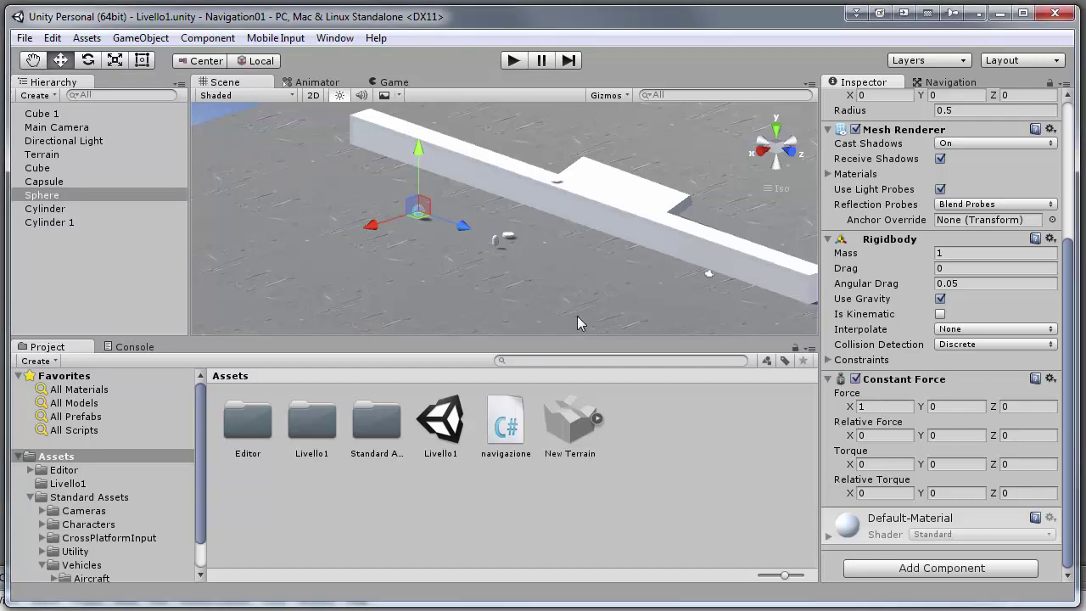
pyautogui.click(87, 40)
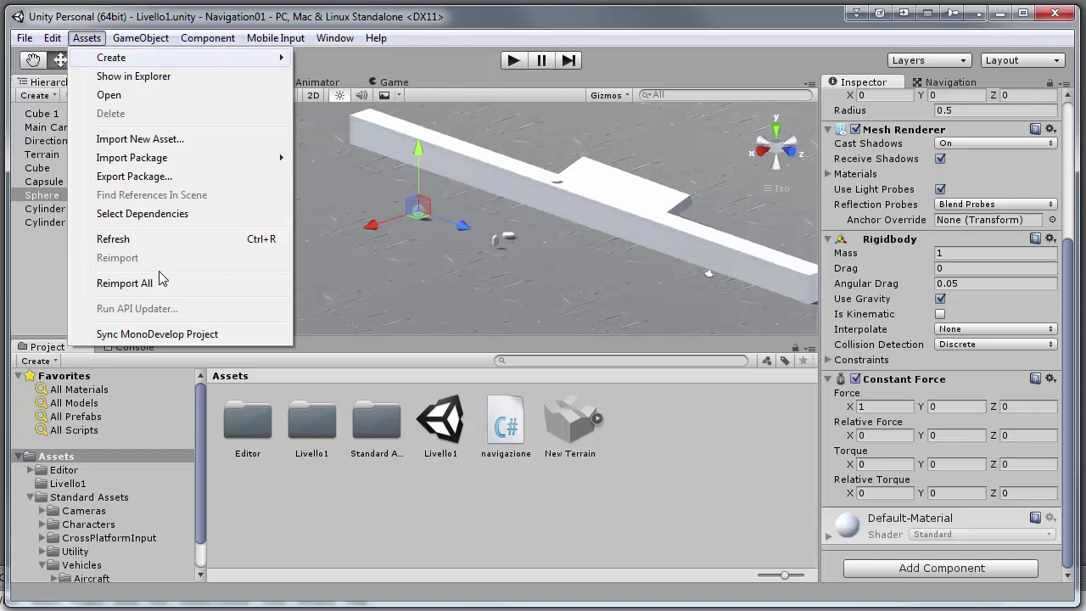
# Step: Sync the MonoDevelop project to open navigazione.cs; highlight the mouse-click, GetComponent and target-moved code
pyautogui.click(171, 335)
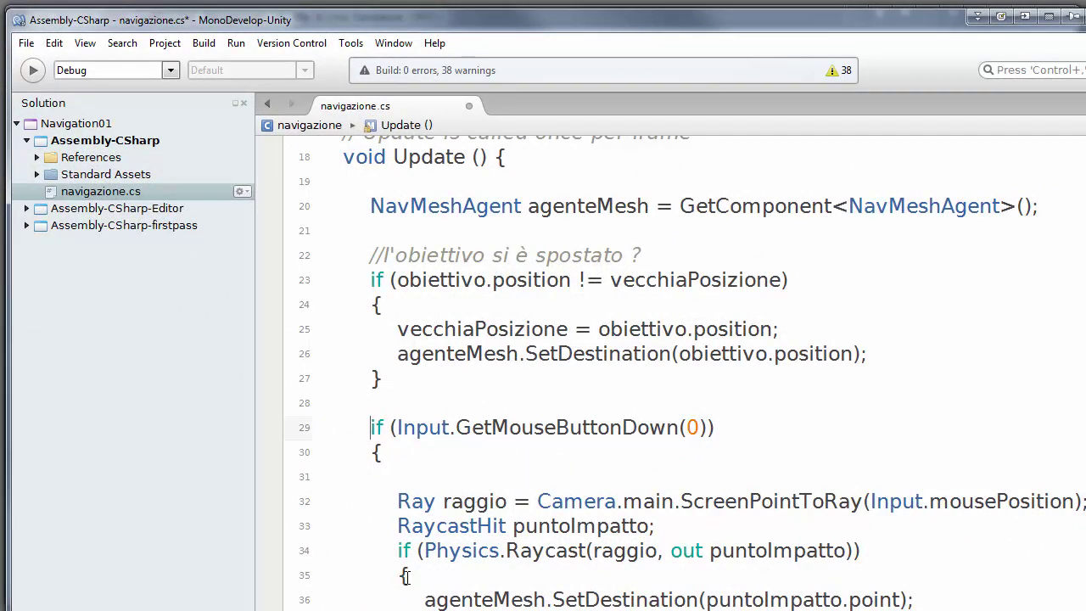
pyautogui.moveTo(370, 442); pyautogui.dragTo(407, 608)
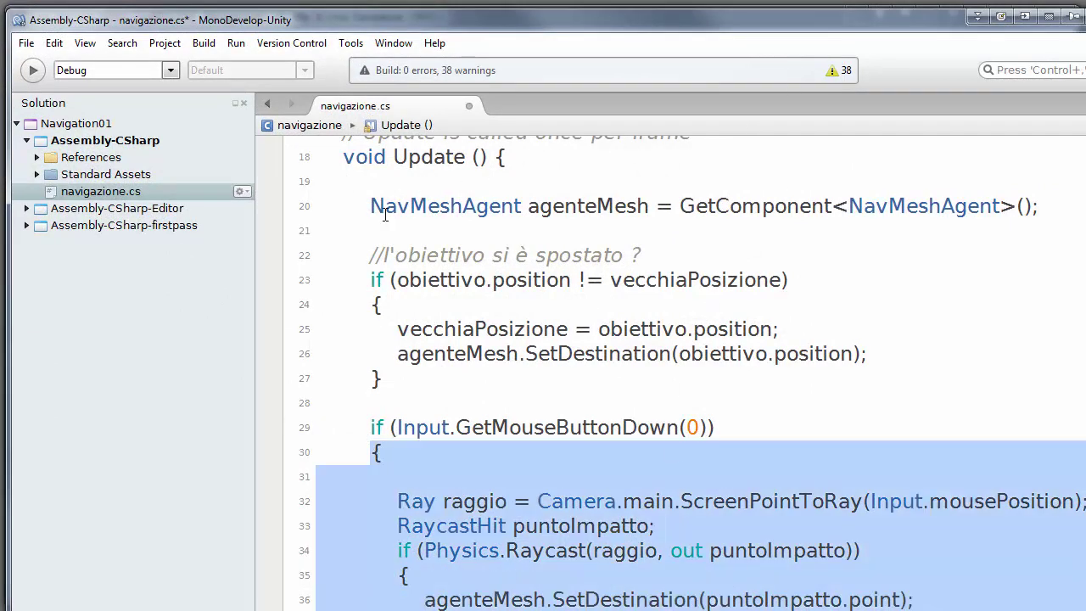
pyautogui.moveTo(370, 206); pyautogui.dragTo(1039, 206)
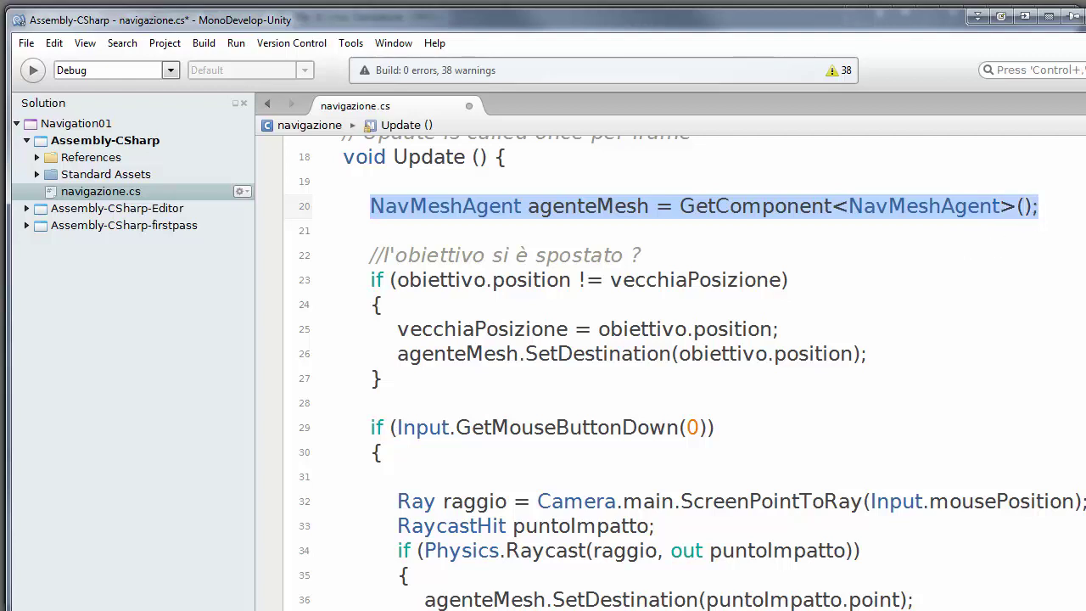
pyautogui.scroll(1, 779, 409)
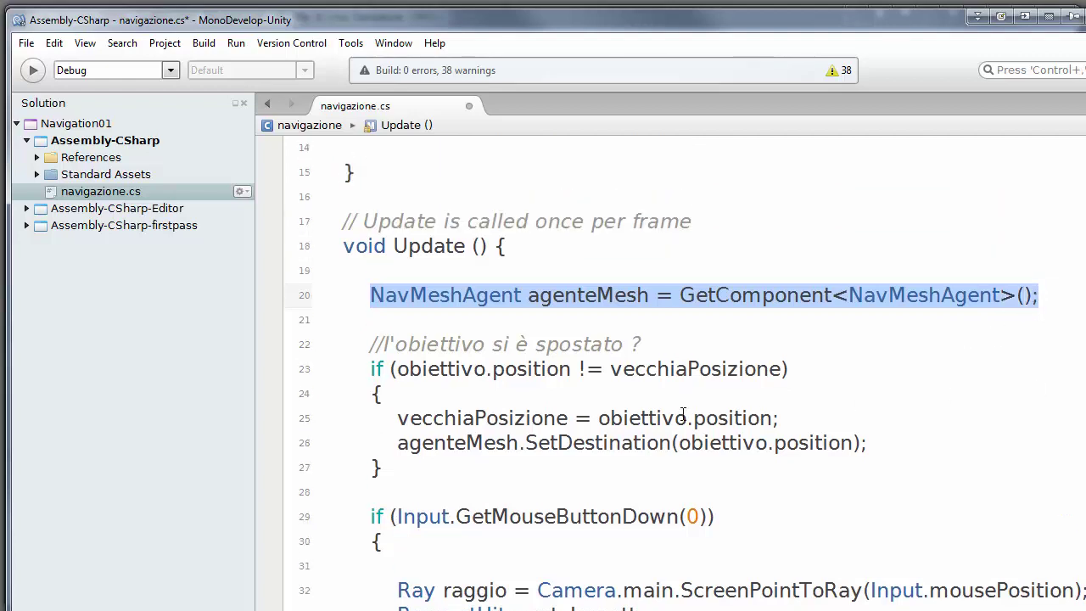
pyautogui.moveTo(368, 344); pyautogui.dragTo(450, 477)
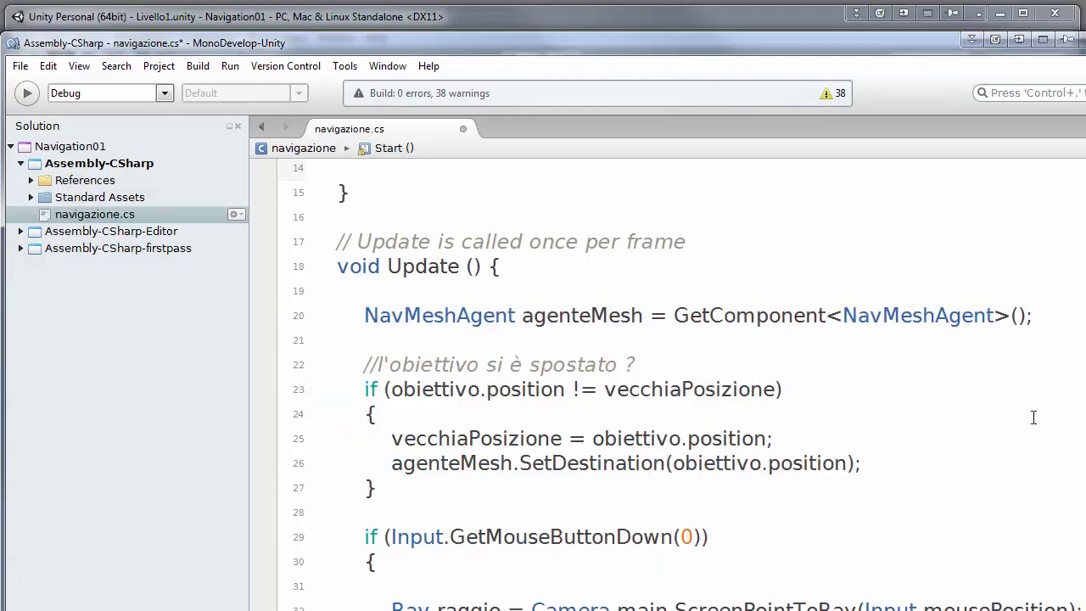
# Step: Highlight the public obiettivo declaration and obiettivo.position in the line 23 comparison
pyautogui.scroll(5, 1066, 299)
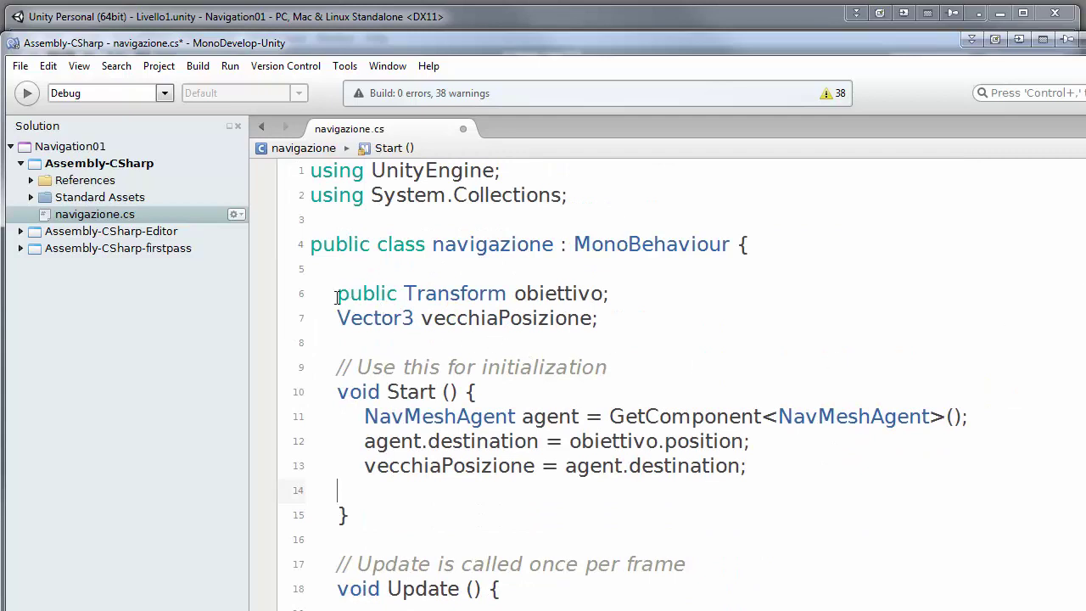
pyautogui.moveTo(343, 292); pyautogui.dragTo(617, 293)
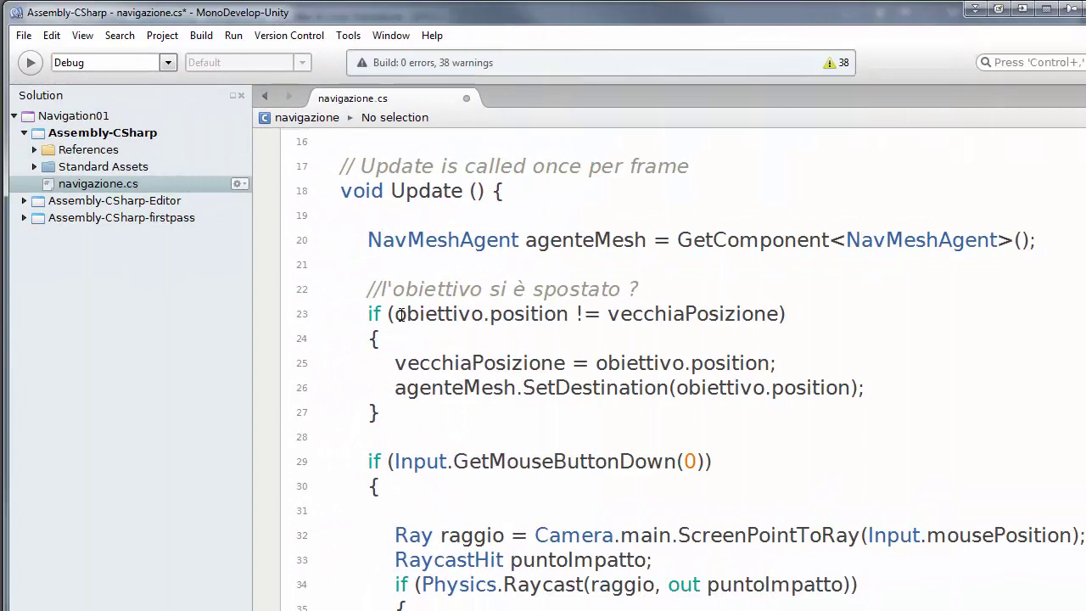
pyautogui.moveTo(406, 315); pyautogui.dragTo(490, 315)
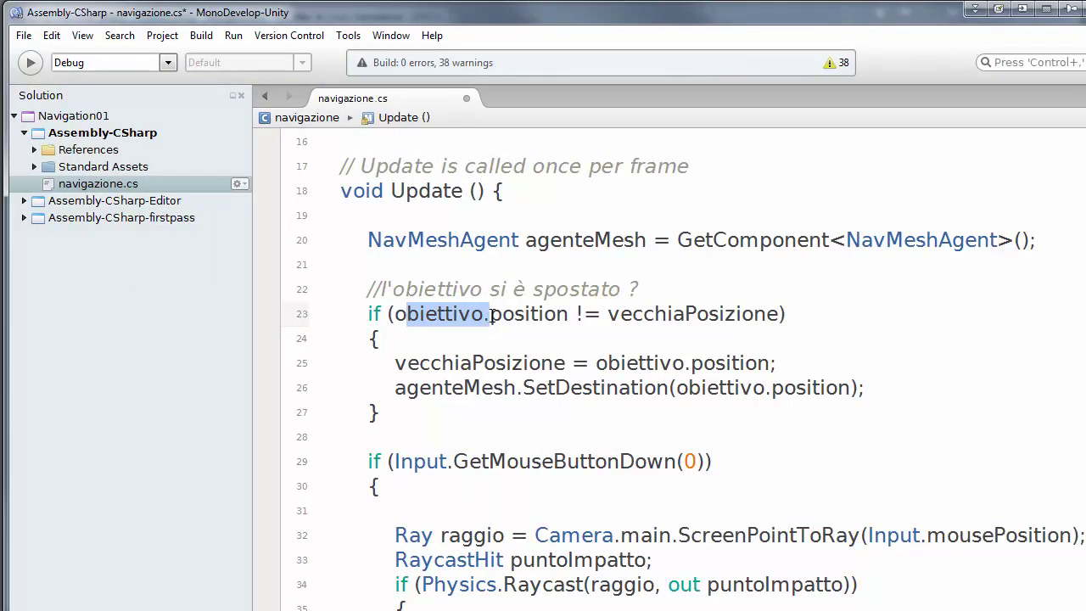
pyautogui.moveTo(490, 316); pyautogui.dragTo(780, 314)
pyautogui.click(599, 320)
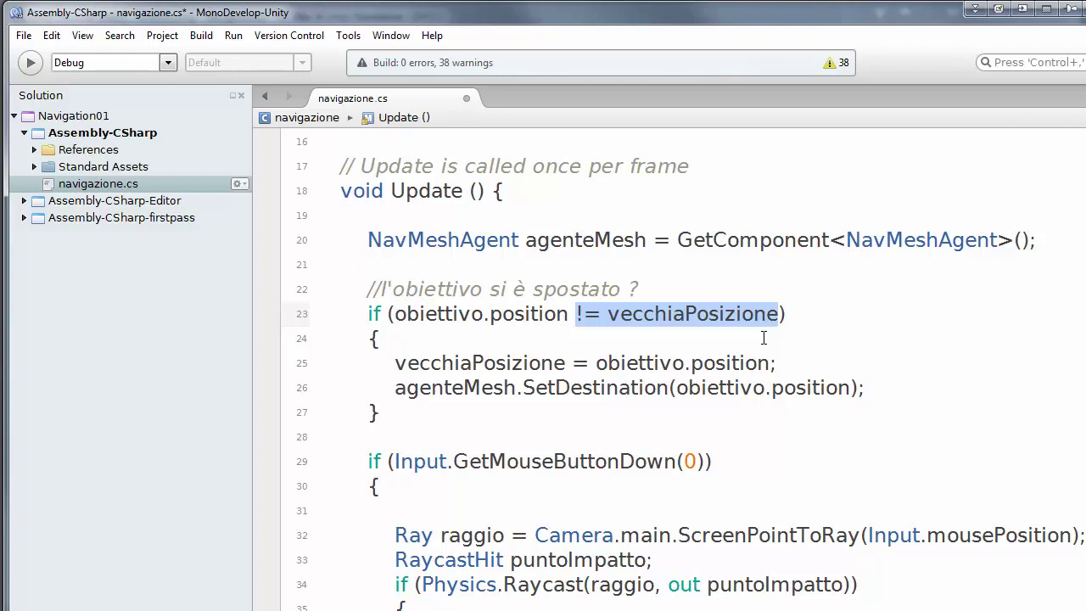
pyautogui.scroll(5, 763, 338)
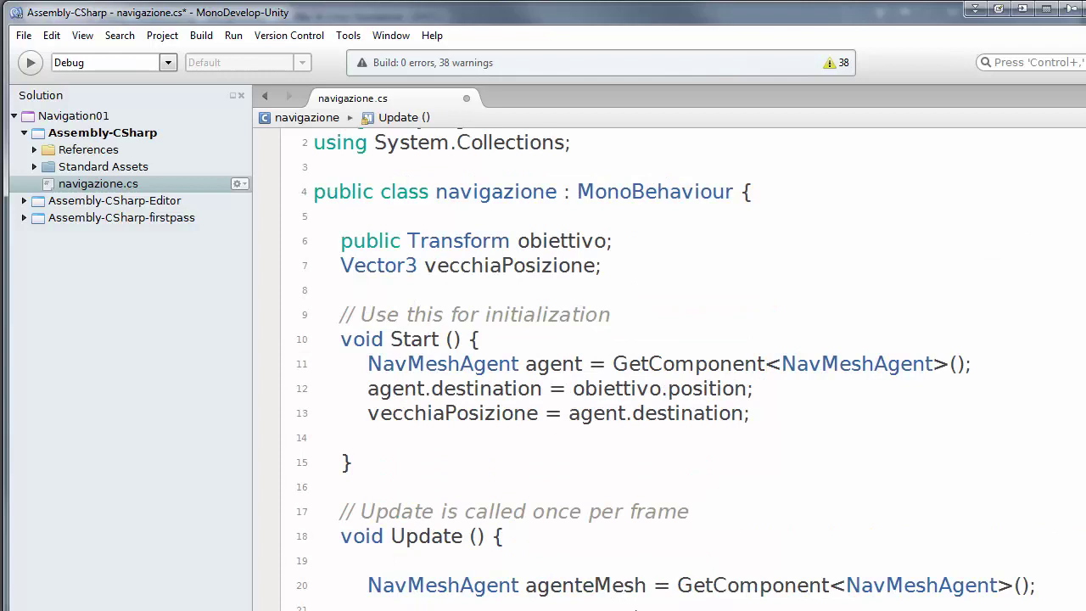
pyautogui.click(341, 266)
pyautogui.moveTo(353, 267); pyautogui.dragTo(602, 266)
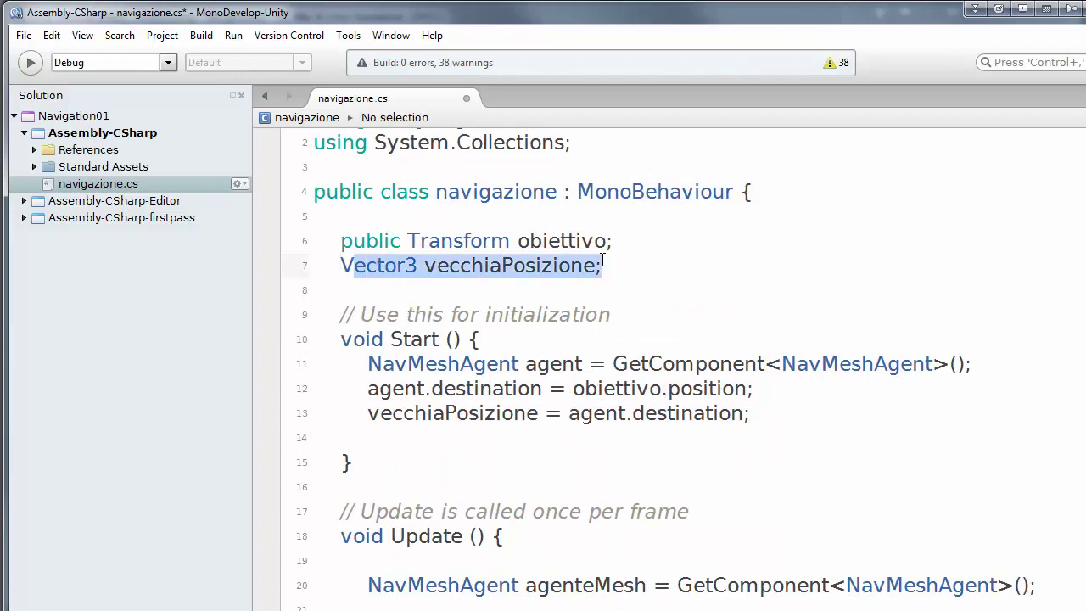
pyautogui.click(575, 268)
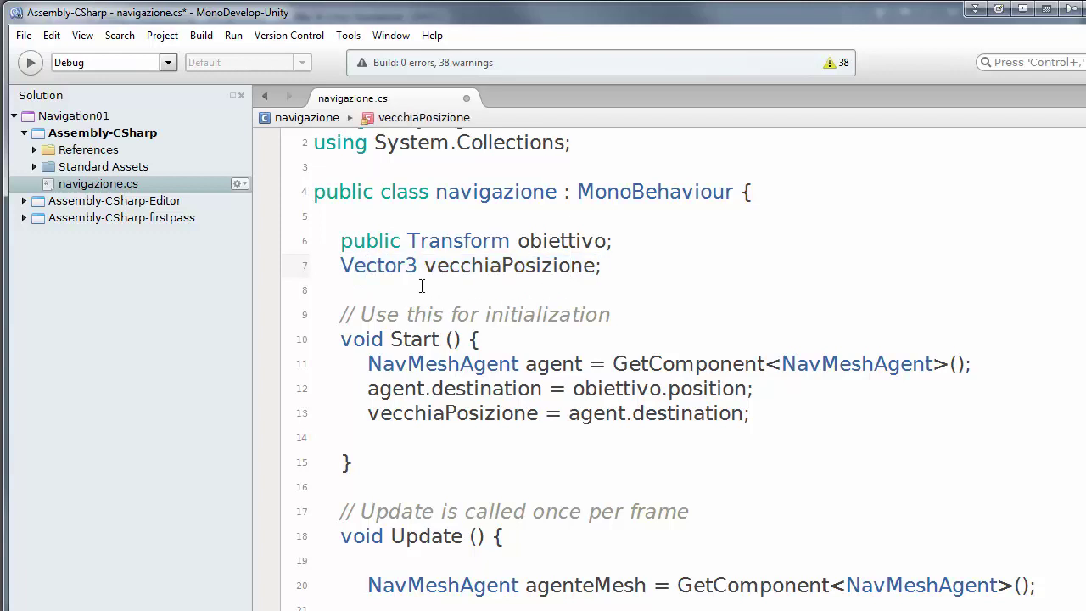
pyautogui.scroll(-4, 679, 365)
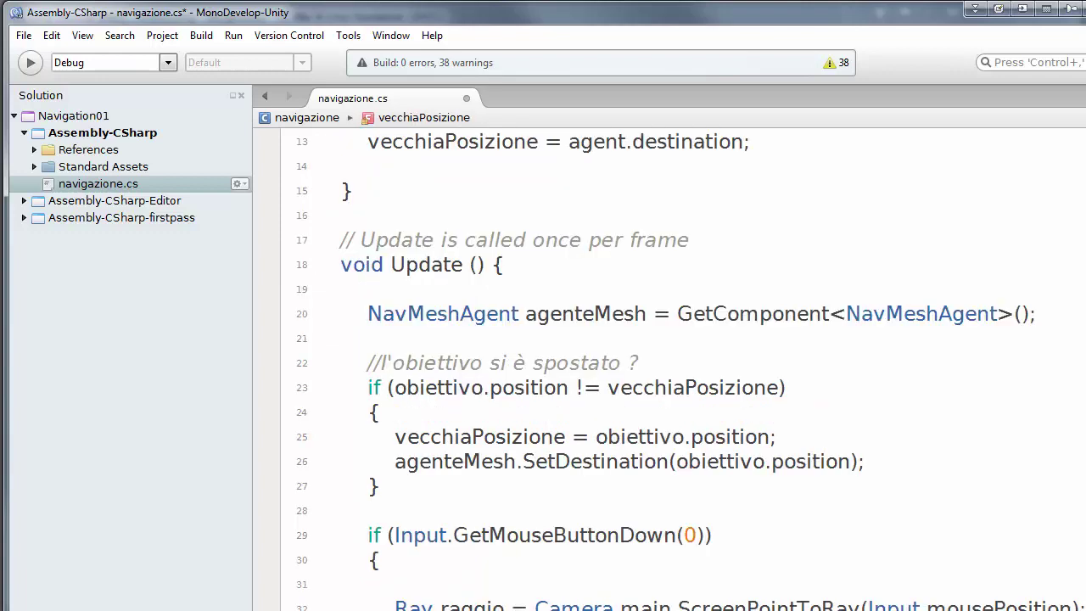
pyautogui.scroll(1, 679, 365)
pyautogui.scroll(1, 1059, 378)
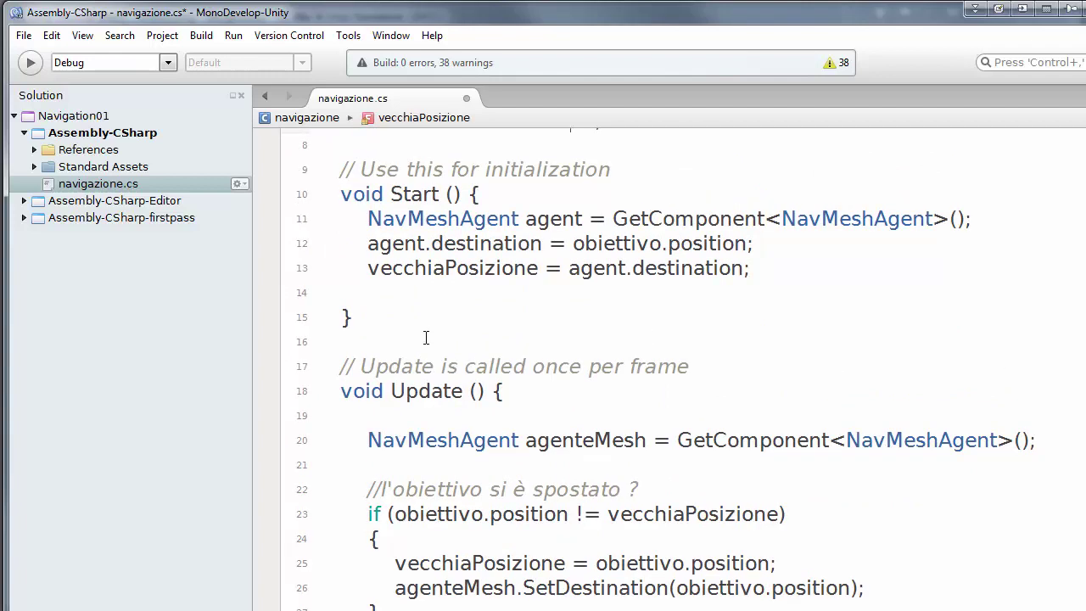
pyautogui.moveTo(383, 194); pyautogui.dragTo(526, 178)
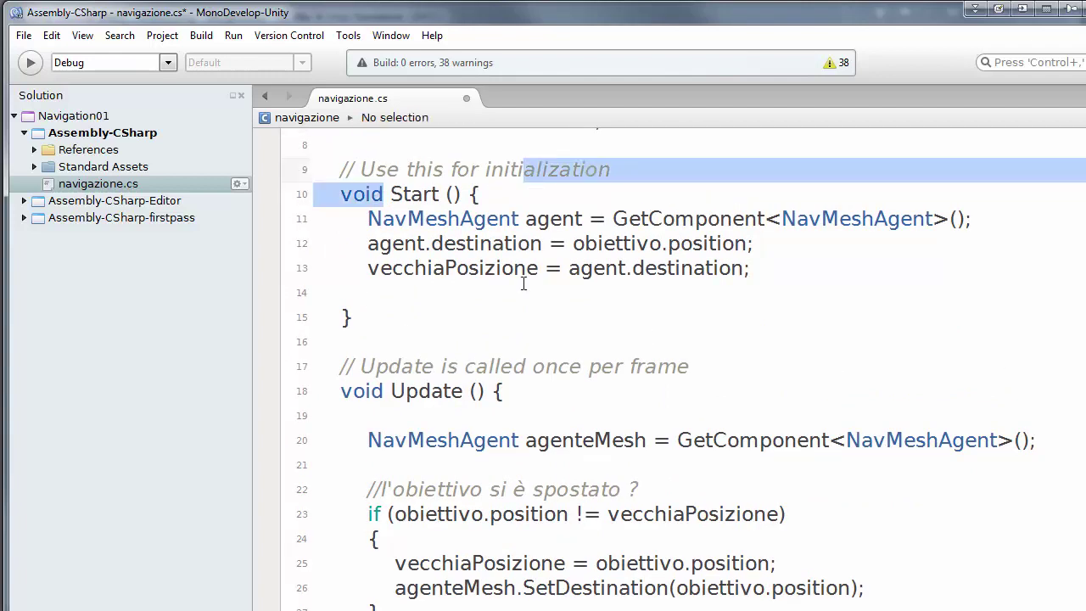
pyautogui.click(376, 292)
pyautogui.moveTo(368, 269); pyautogui.dragTo(751, 270)
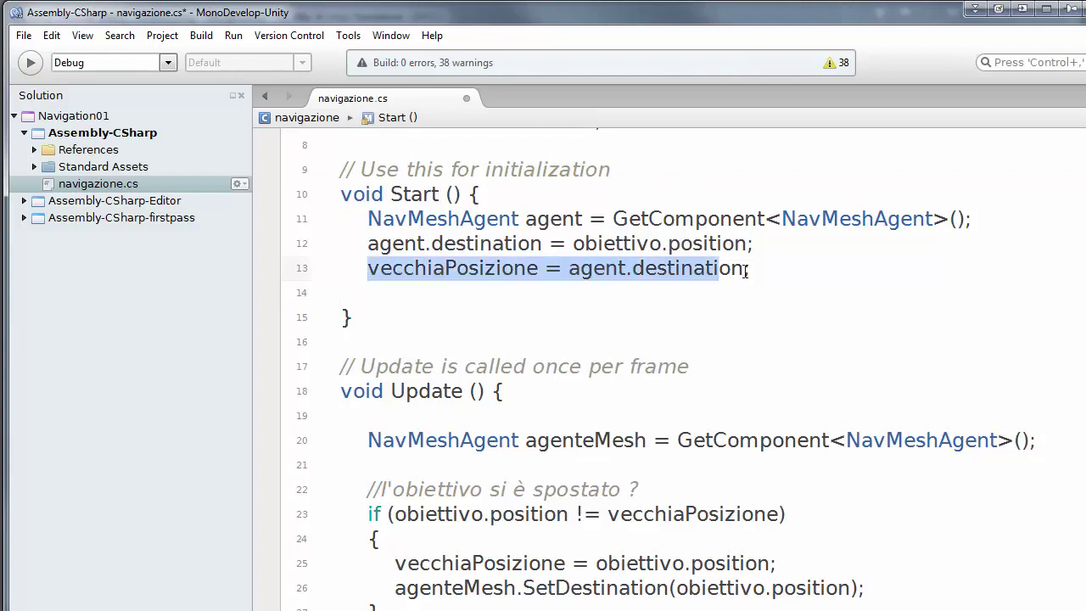
pyautogui.click(647, 291)
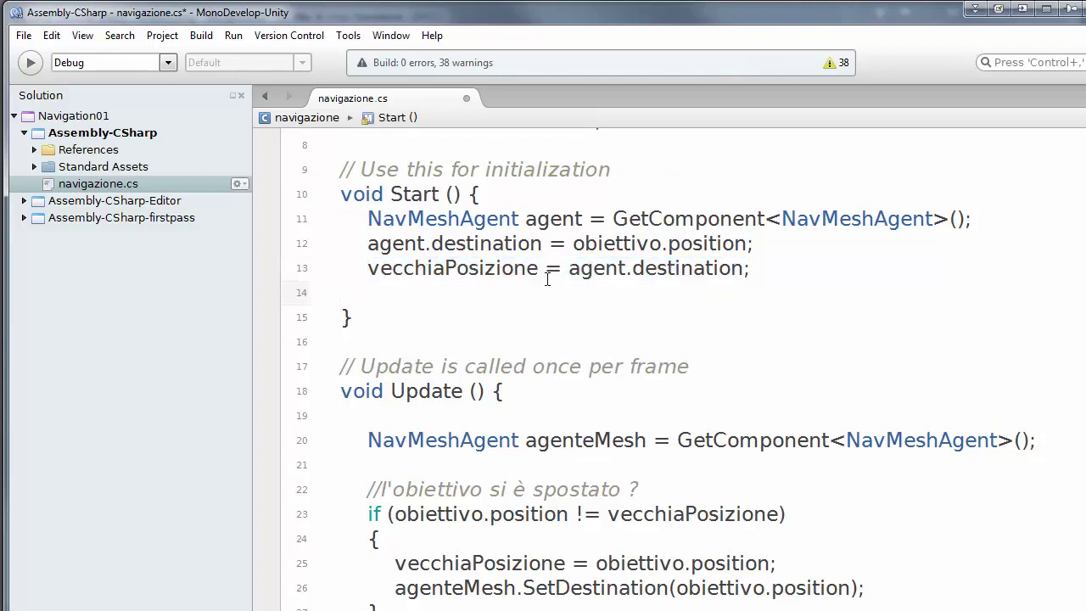
pyautogui.moveTo(705, 272)
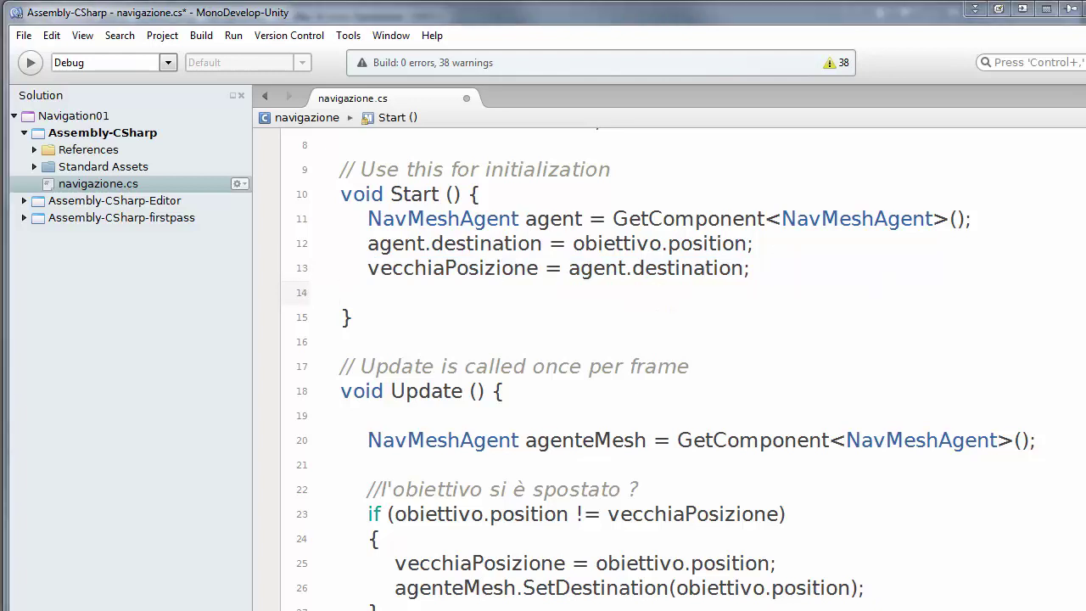
pyautogui.scroll(-3, 956, 472)
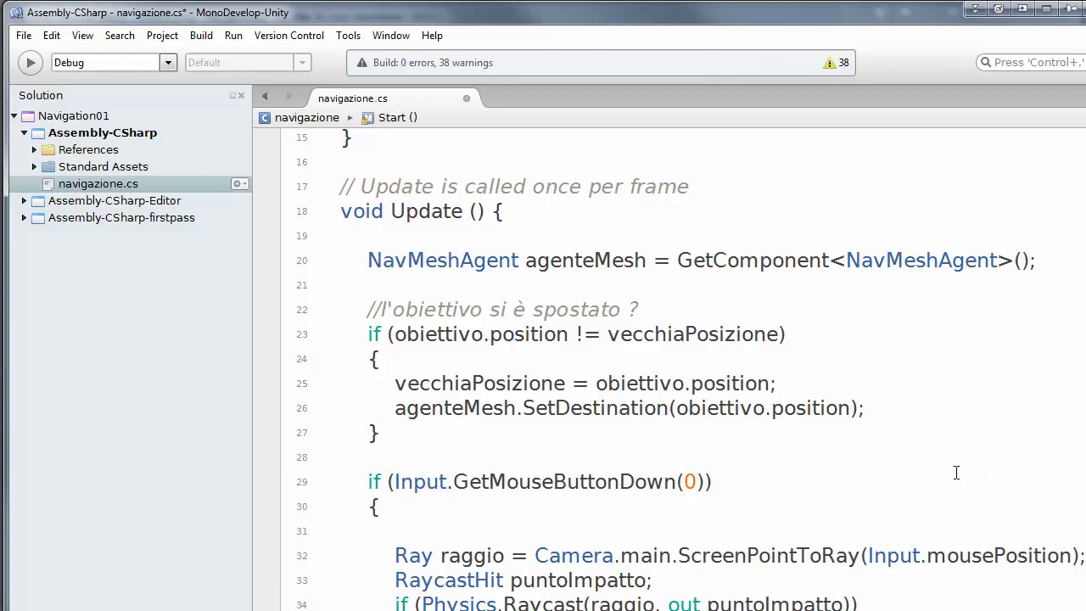
pyautogui.moveTo(567, 334); pyautogui.dragTo(395, 335)
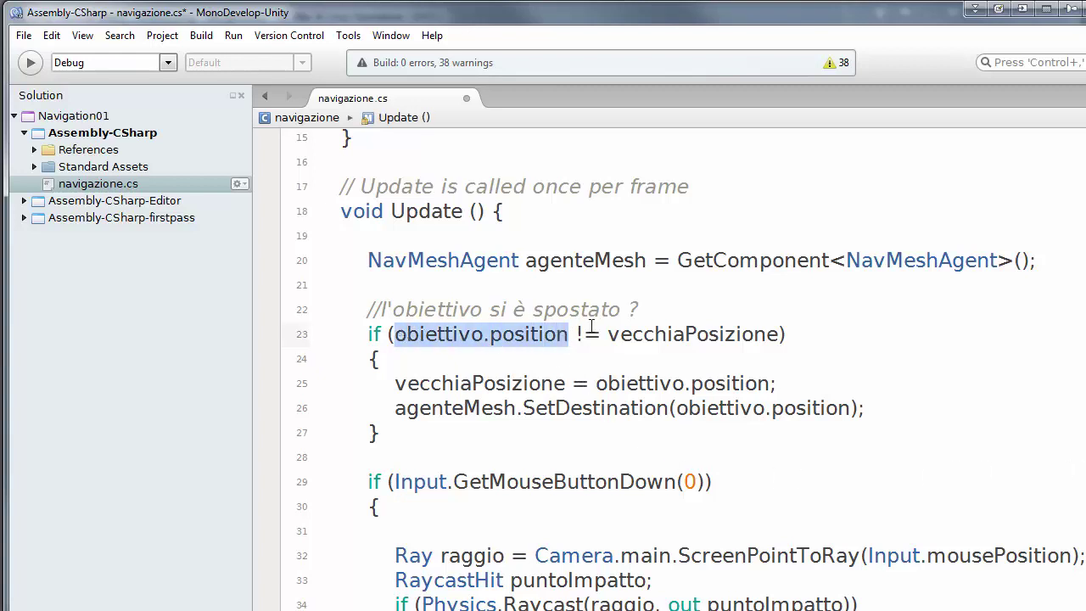
pyautogui.moveTo(583, 334); pyautogui.dragTo(778, 334)
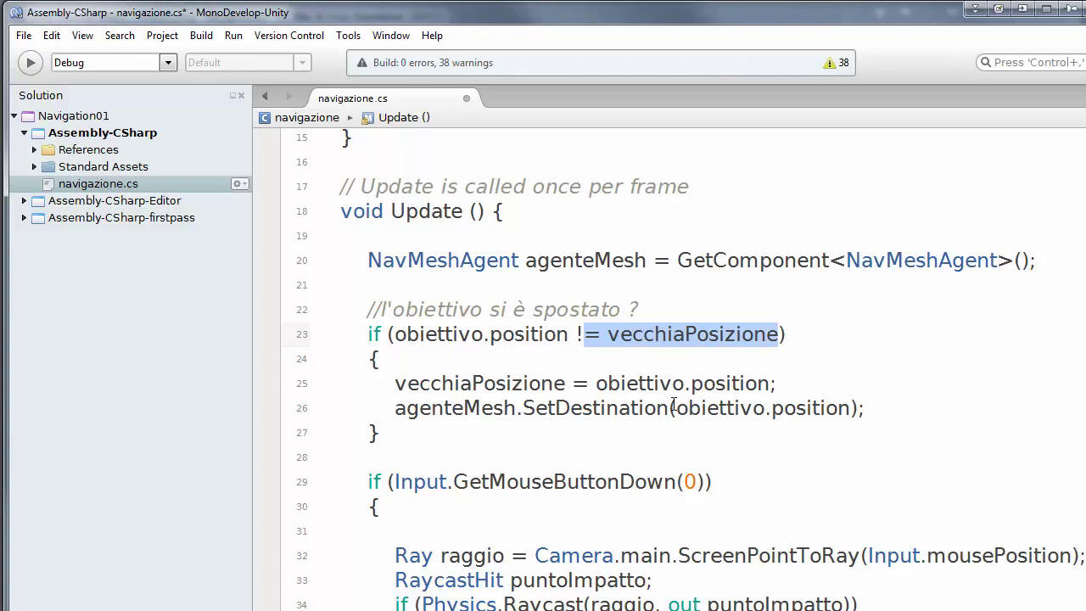
pyautogui.click(591, 457)
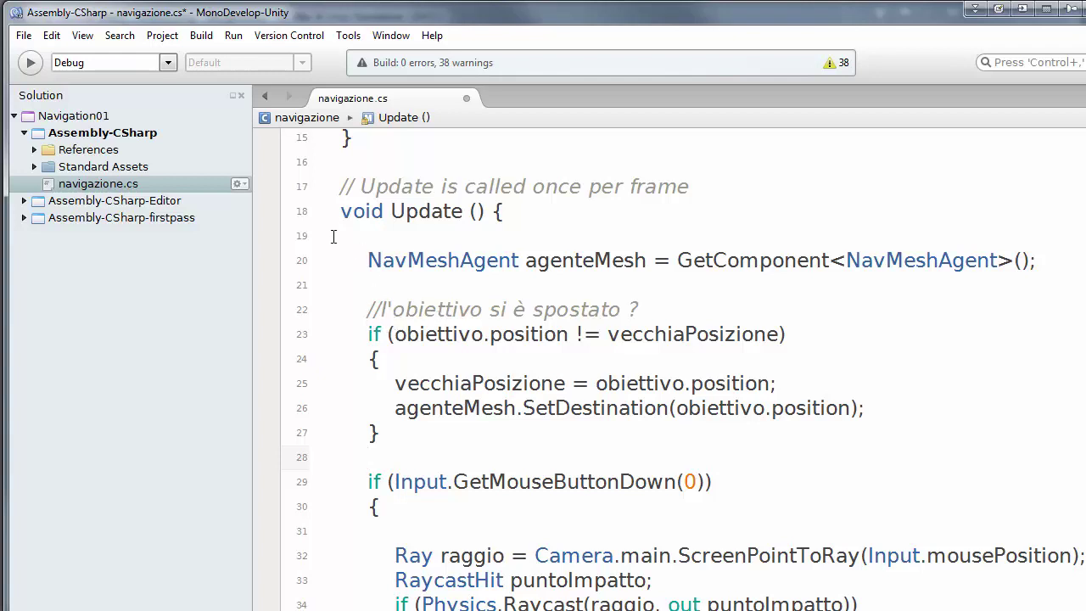
pyautogui.moveTo(352, 212); pyautogui.dragTo(507, 220)
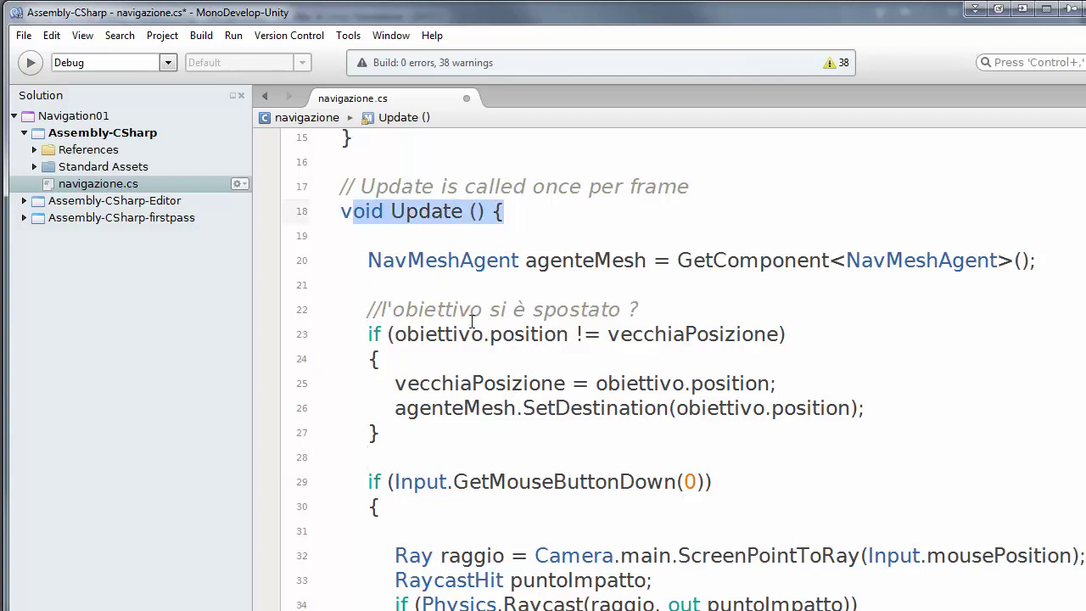
pyautogui.click(442, 449)
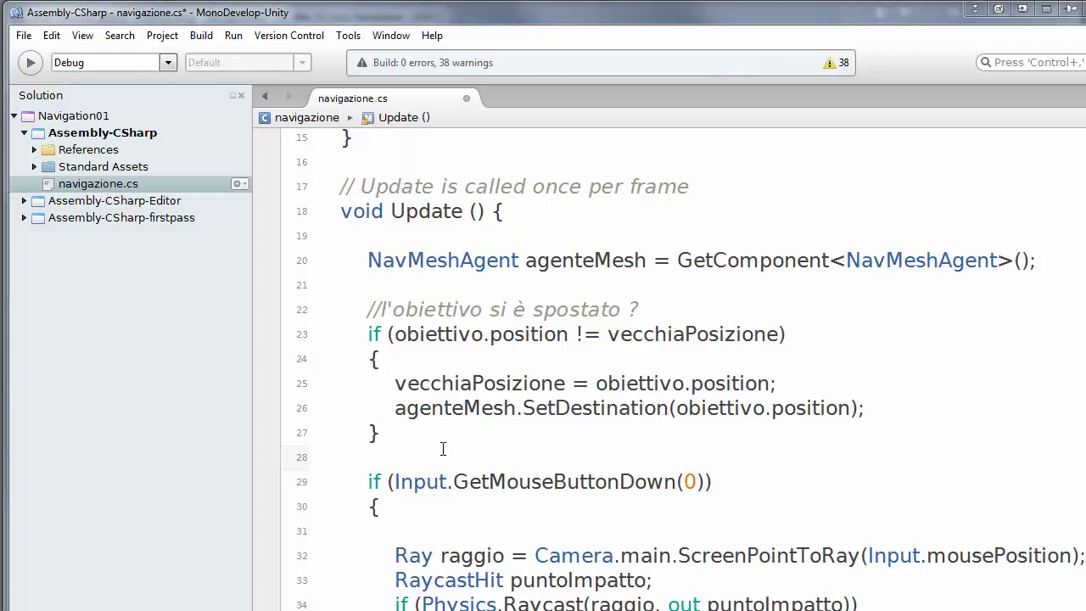
# Step: Highlight the target-moved check and line 25, which stores the target's old position
pyautogui.moveTo(368, 333); pyautogui.dragTo(809, 333)
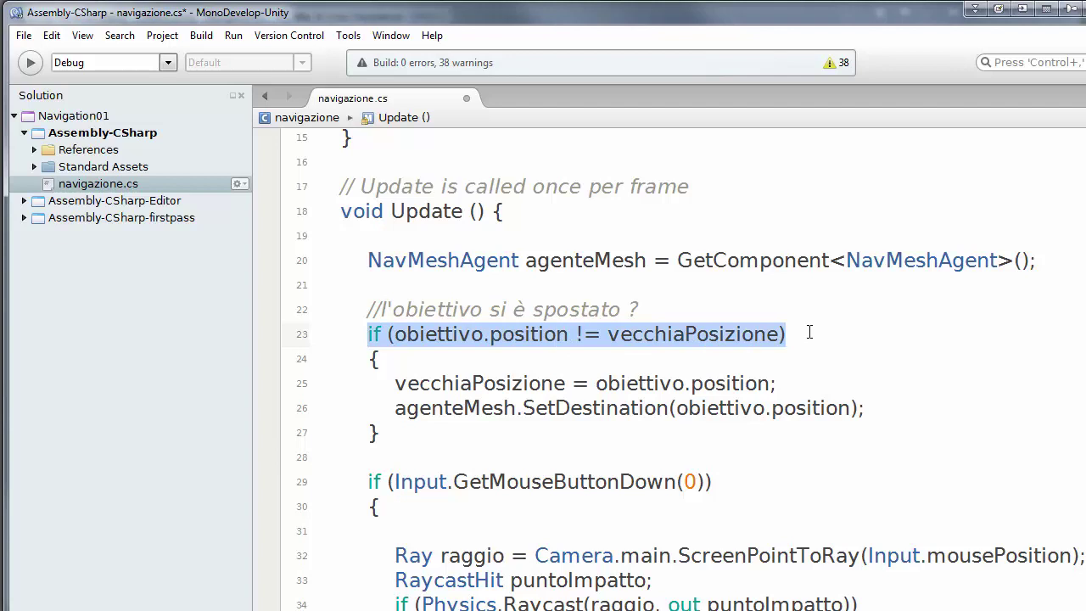
pyautogui.click(395, 384)
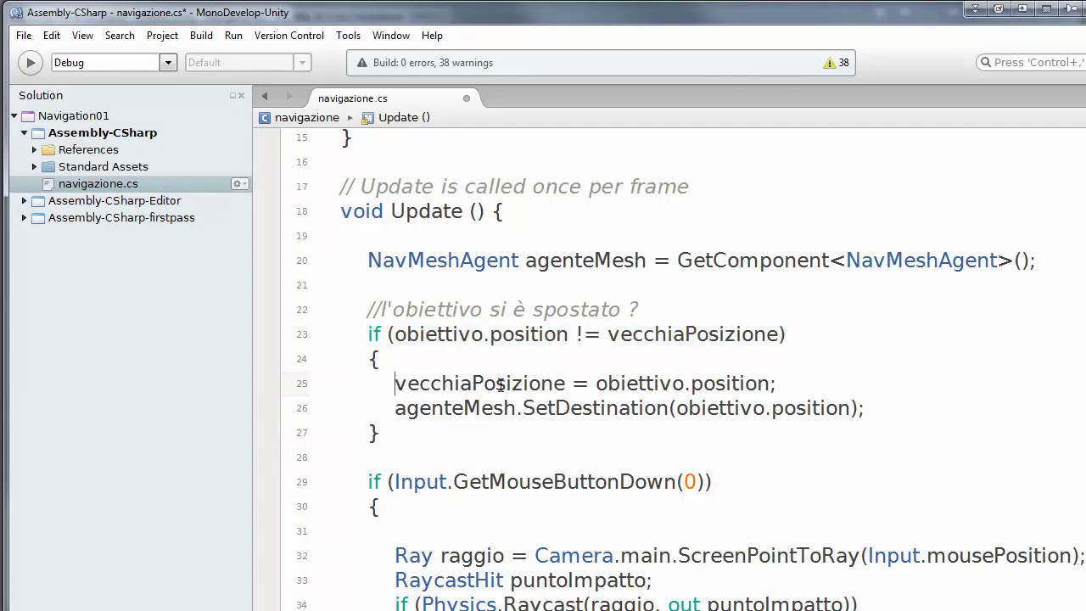
pyautogui.moveTo(500, 384); pyautogui.dragTo(878, 379)
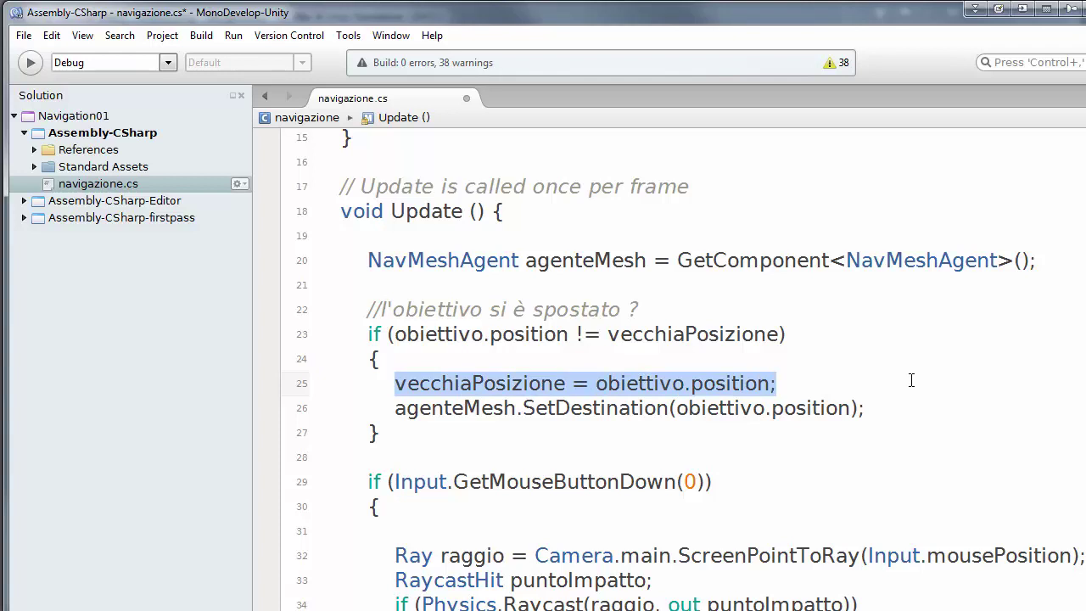
pyautogui.click(544, 434)
# Step: Highlight the agenteMesh.SetDestination call with its obiettivo.position argument, then open the Build menu
pyautogui.moveTo(394, 408)
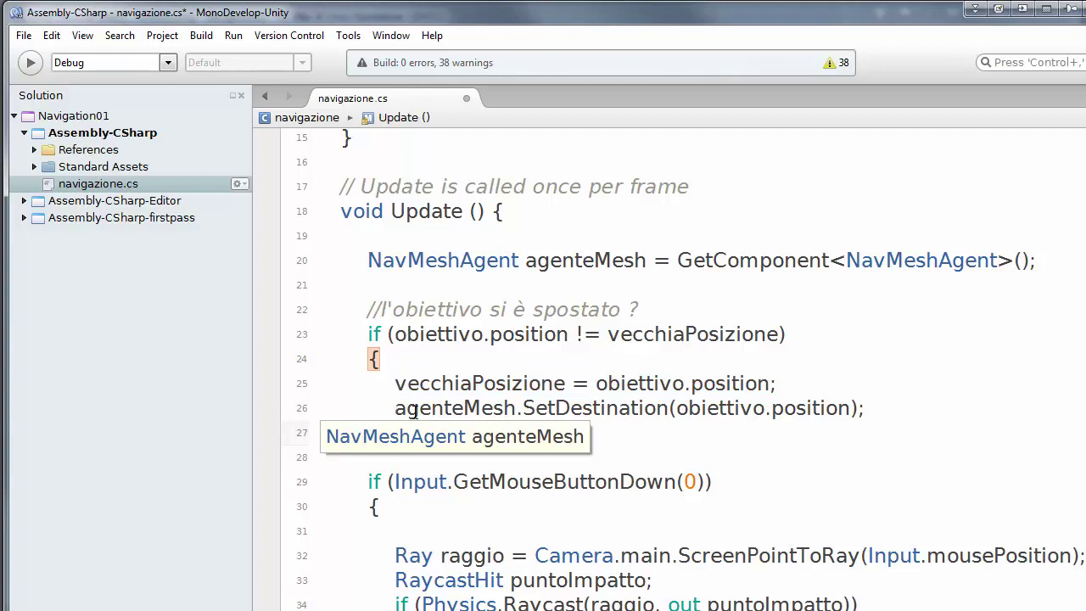
pyautogui.moveTo(395, 408); pyautogui.dragTo(669, 408)
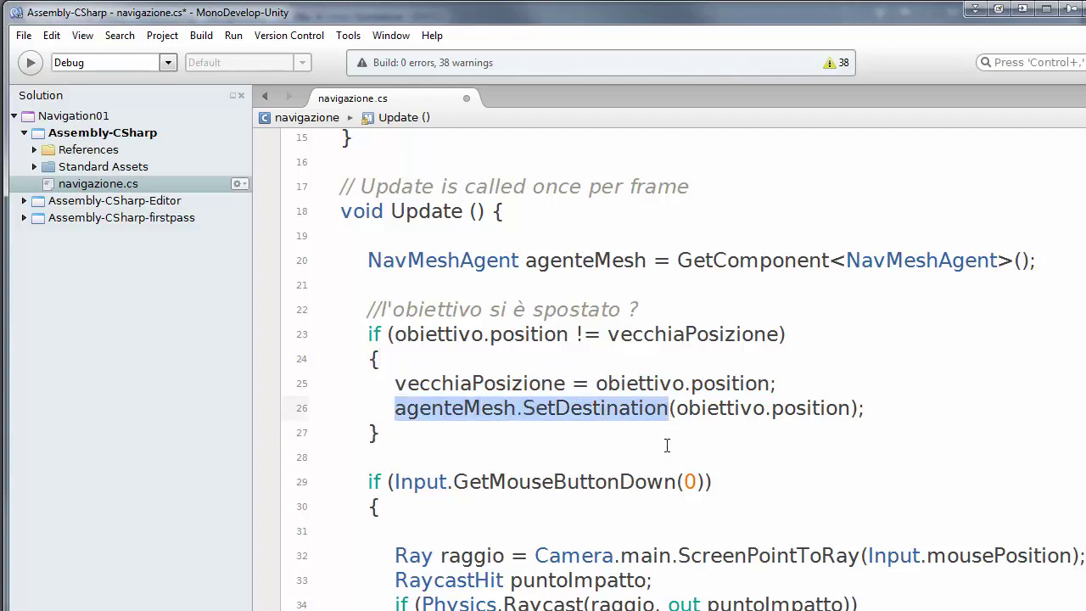
pyautogui.moveTo(676, 408); pyautogui.dragTo(850, 408)
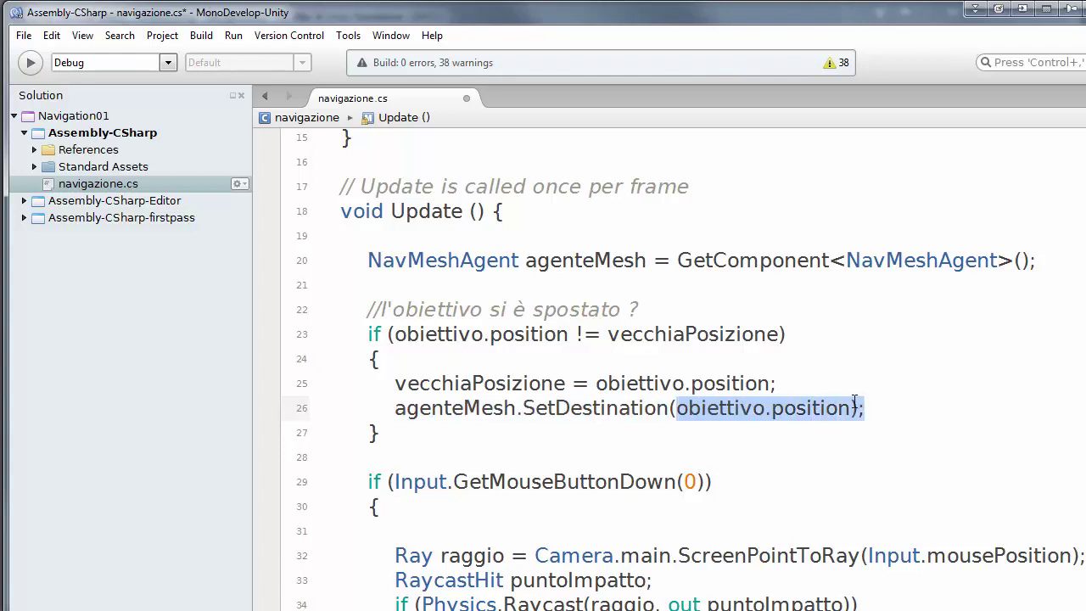
pyautogui.click(715, 449)
pyautogui.click(201, 35)
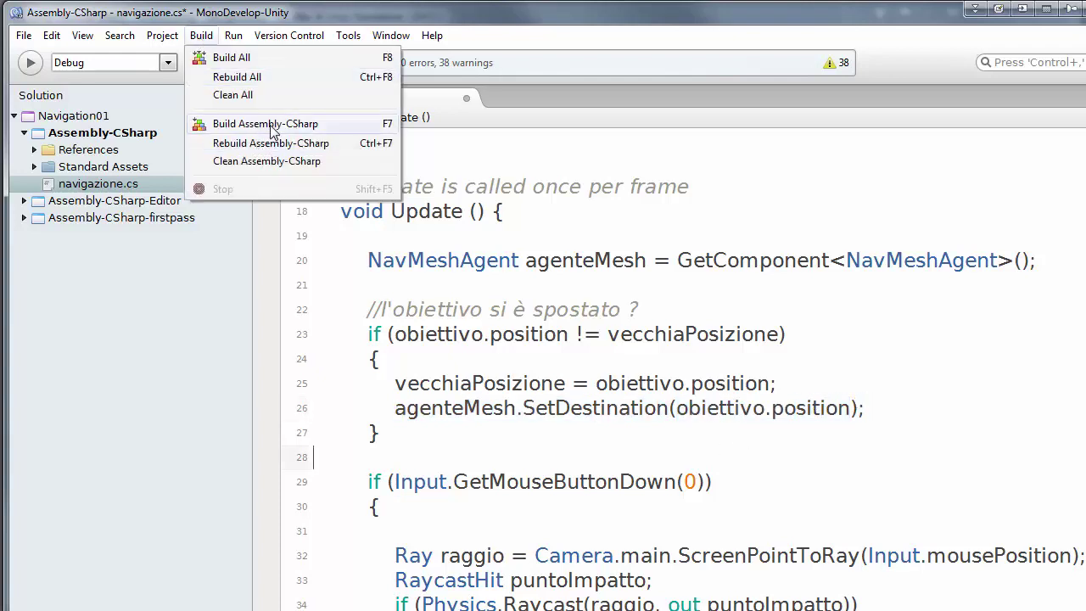
# Step: Build Assembly-CSharp with F7, return to Unity, and play-test then stop the scene
pyautogui.press('F7')
pyautogui.hotkey('alt', 'Tab')
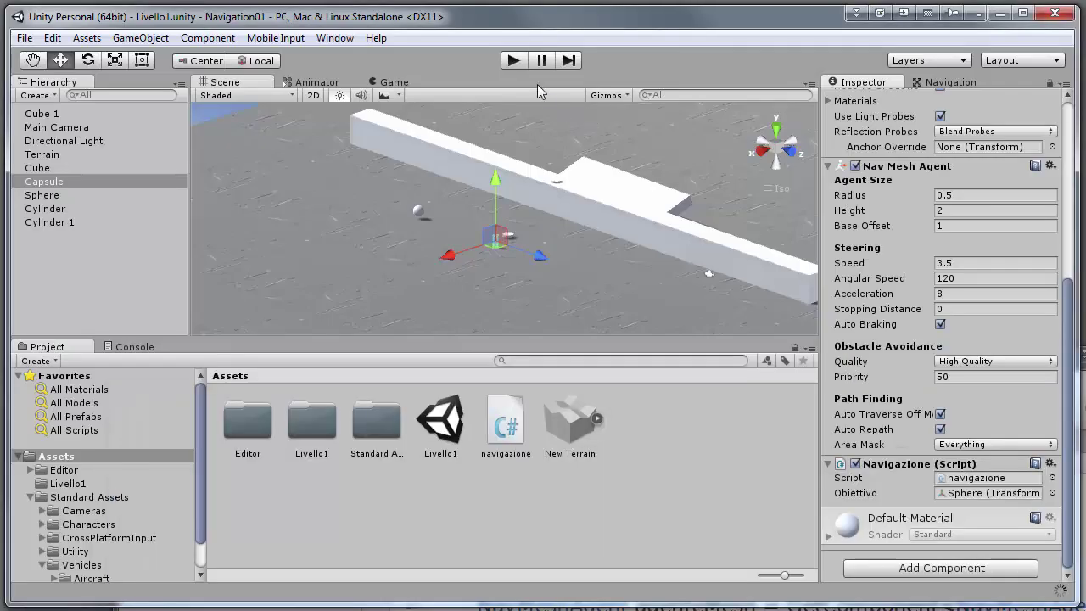
pyautogui.click(512, 61)
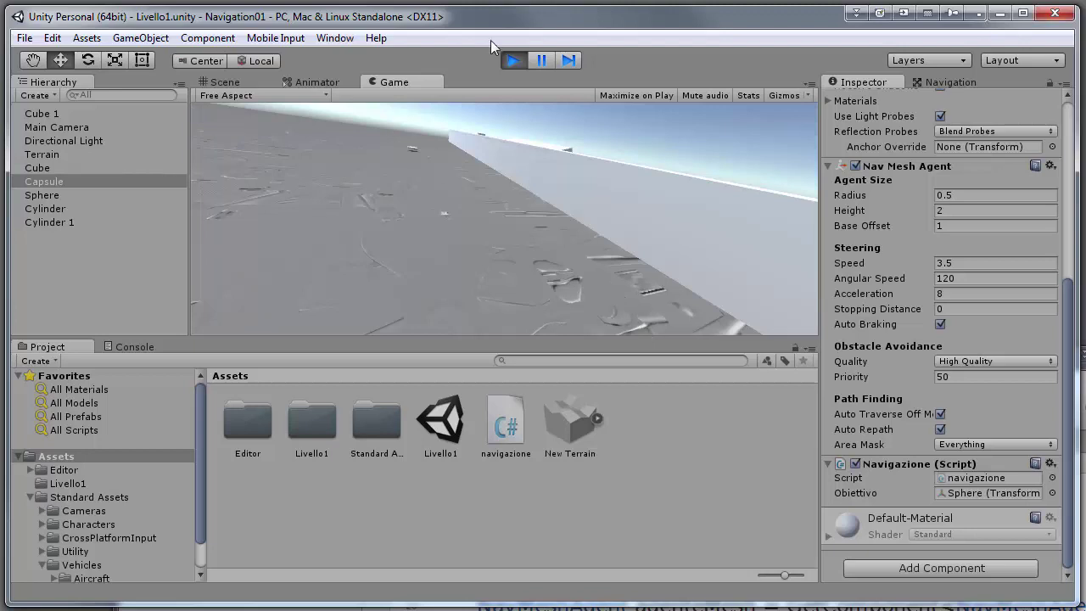
pyautogui.click(512, 60)
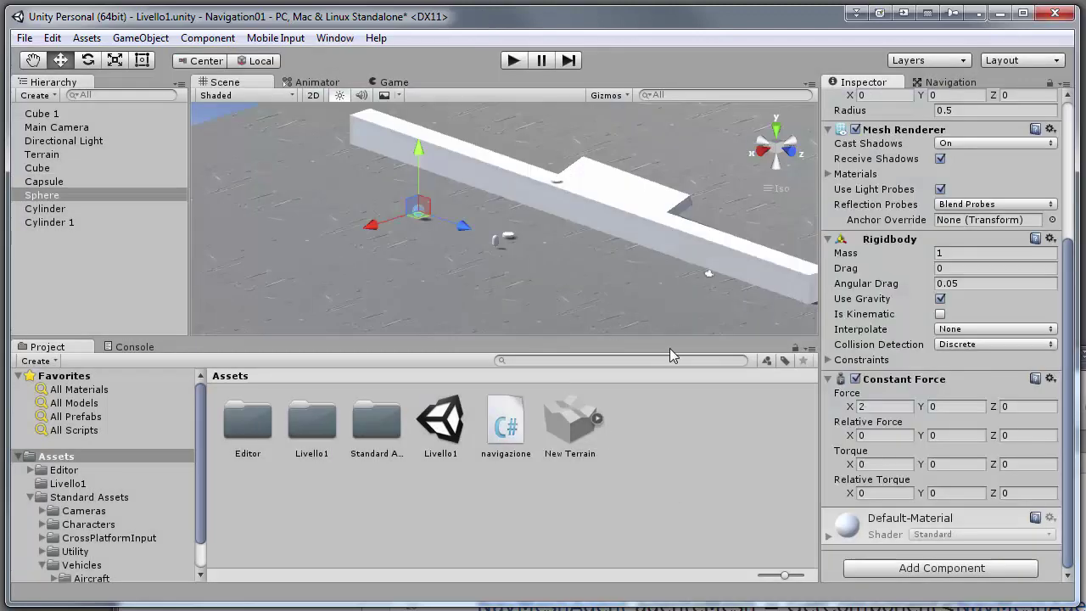
# Step: Check the Sphere's Constant Force X value and play-test the scene twice more
pyautogui.click(872, 407)
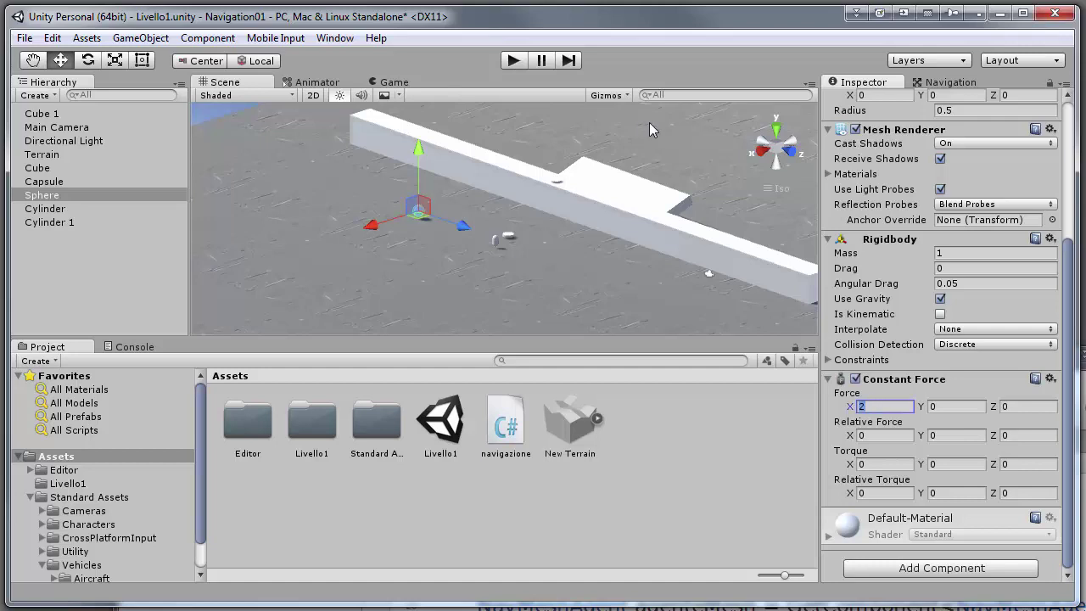
pyautogui.click(512, 60)
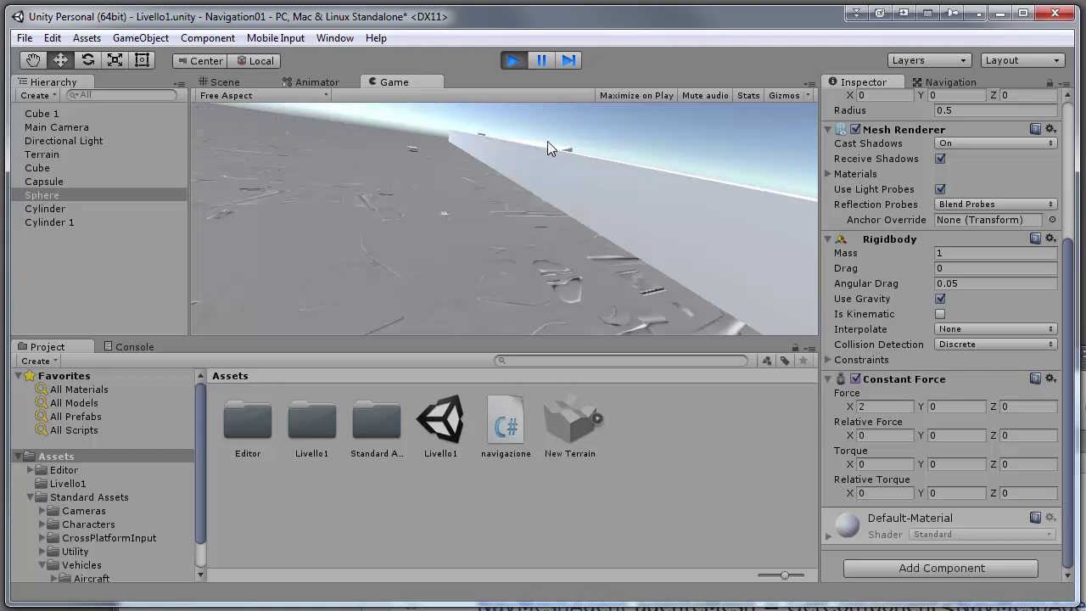
pyautogui.click(512, 61)
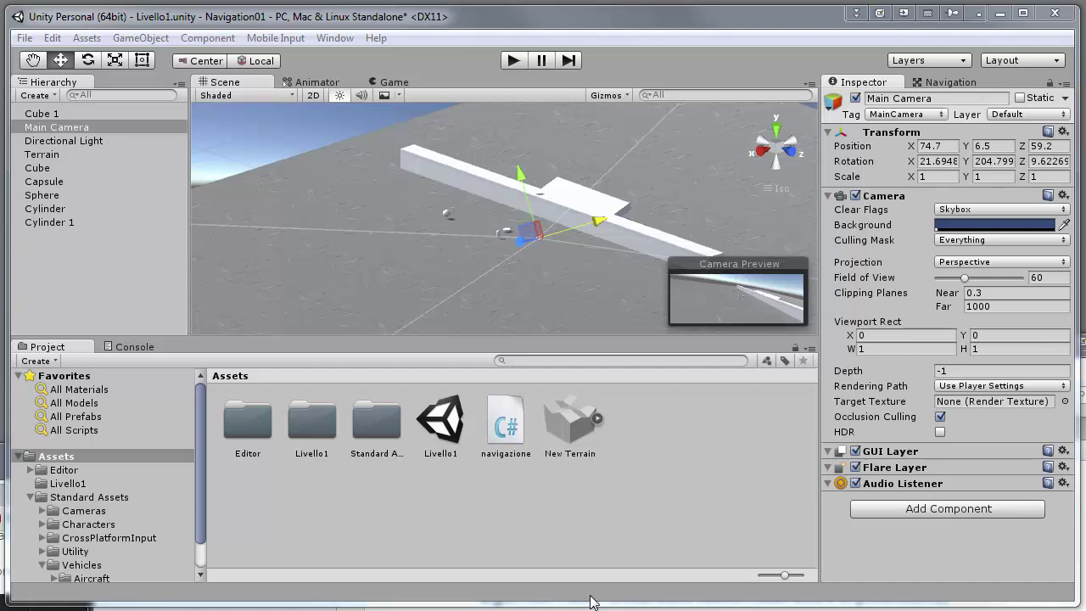
pyautogui.click(592, 600)
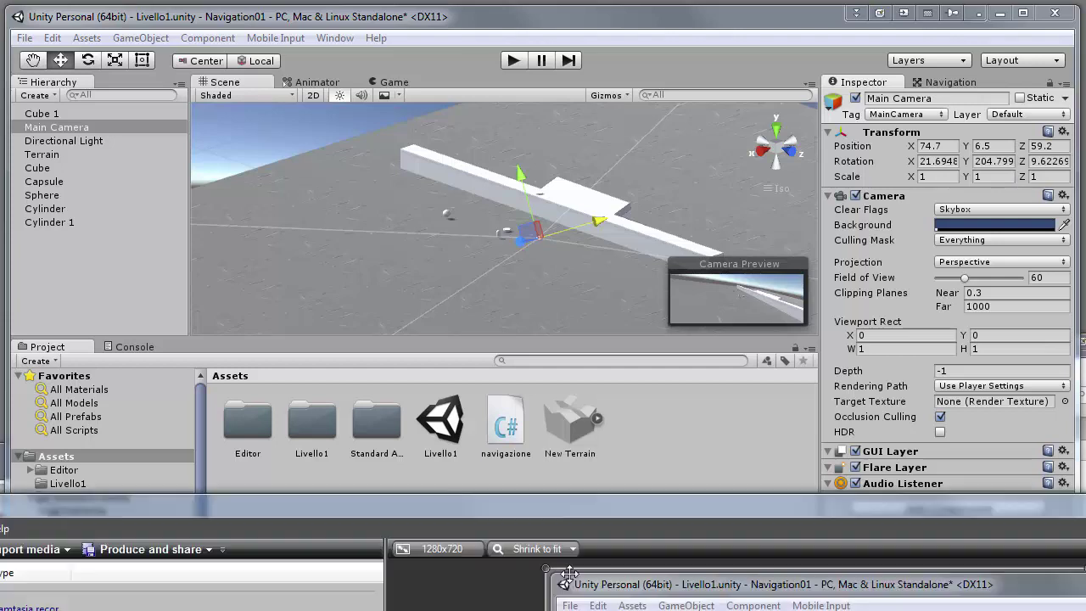
pyautogui.click(514, 61)
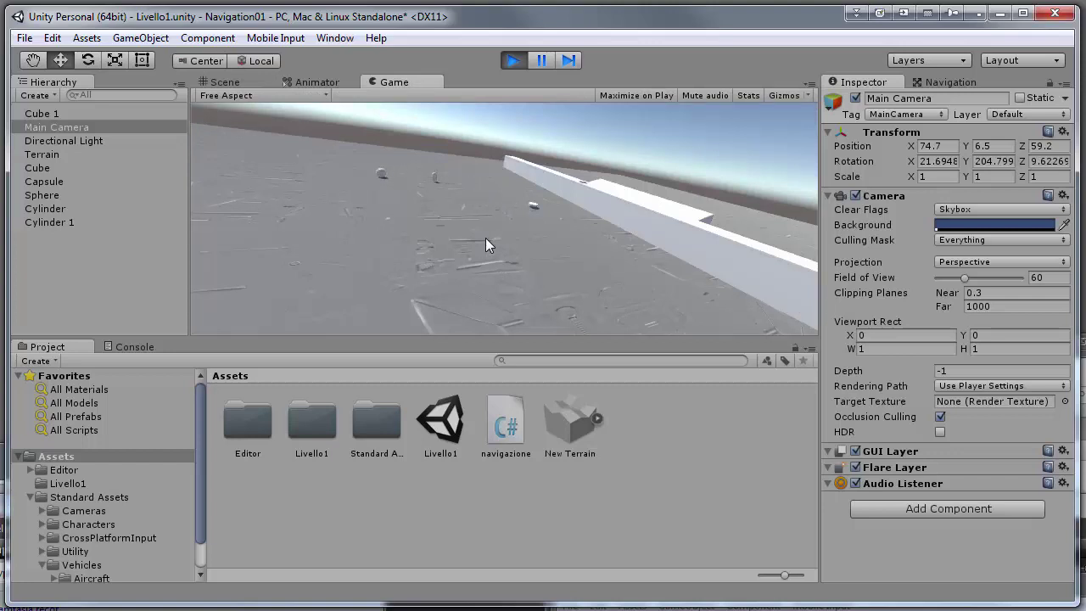
pyautogui.hotkey('ctrl', 'p')
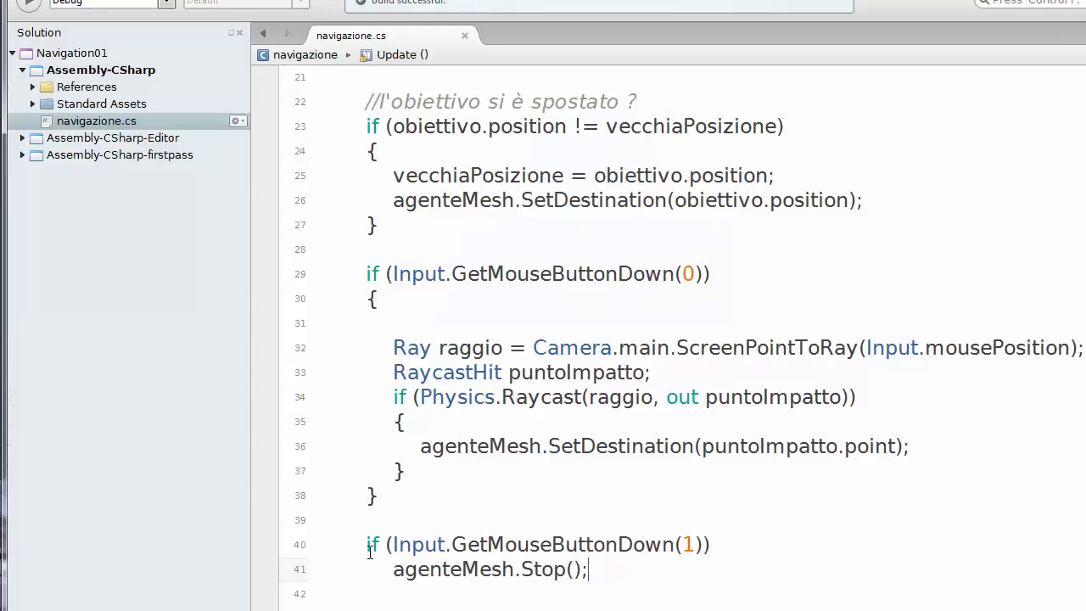
# Step: Review the right-click stop block and insert an empty line 31 in the left-click block
pyautogui.moveTo(368, 547); pyautogui.dragTo(638, 568)
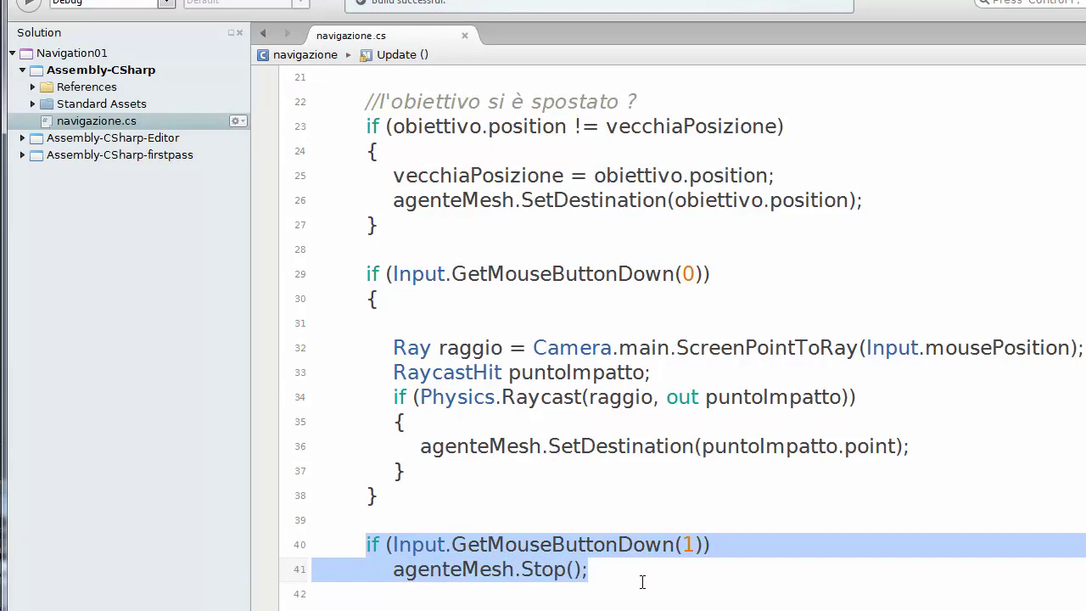
pyautogui.click(643, 583)
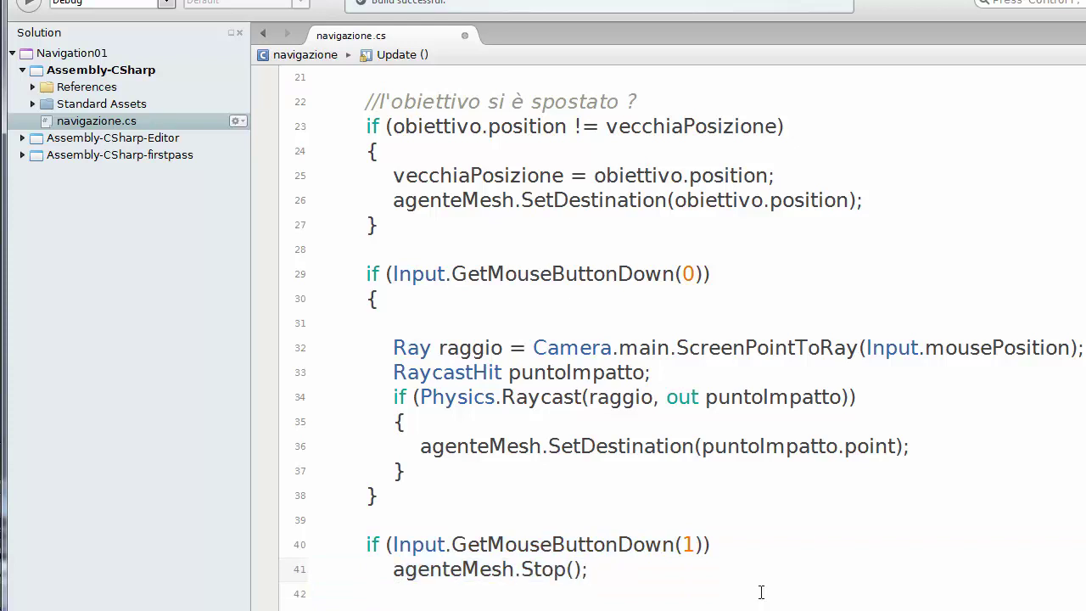
pyautogui.click(438, 330)
pyautogui.press('Return')
pyautogui.click(438, 330)
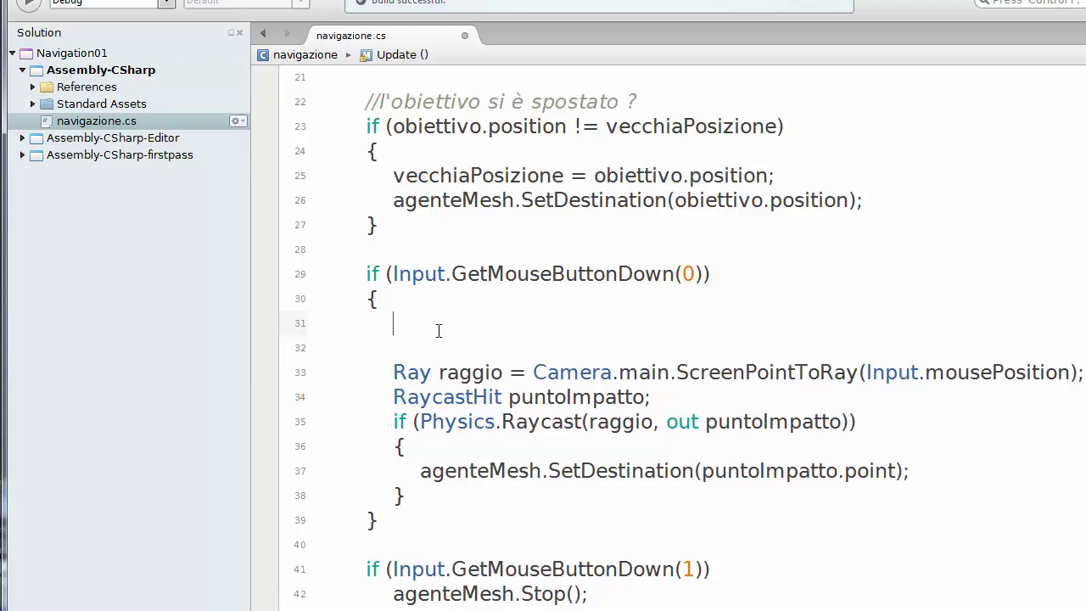
# Step: Enter agenteMesh.Resume(); using the autocomplete suggestion and save navigazione.cs
pyautogui.write('agenteMesh.')
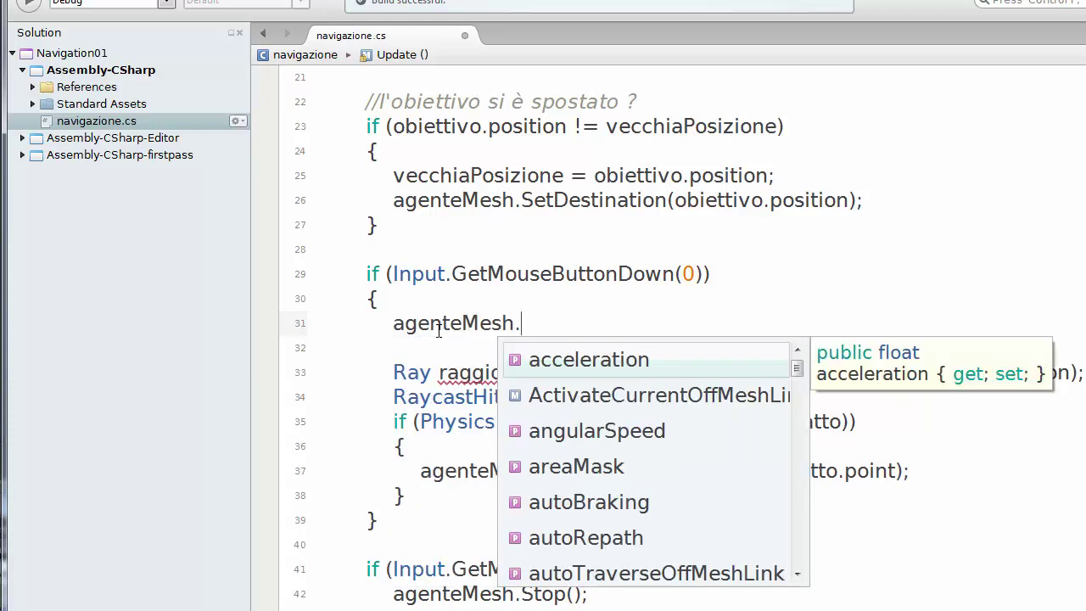
pyautogui.write('re')
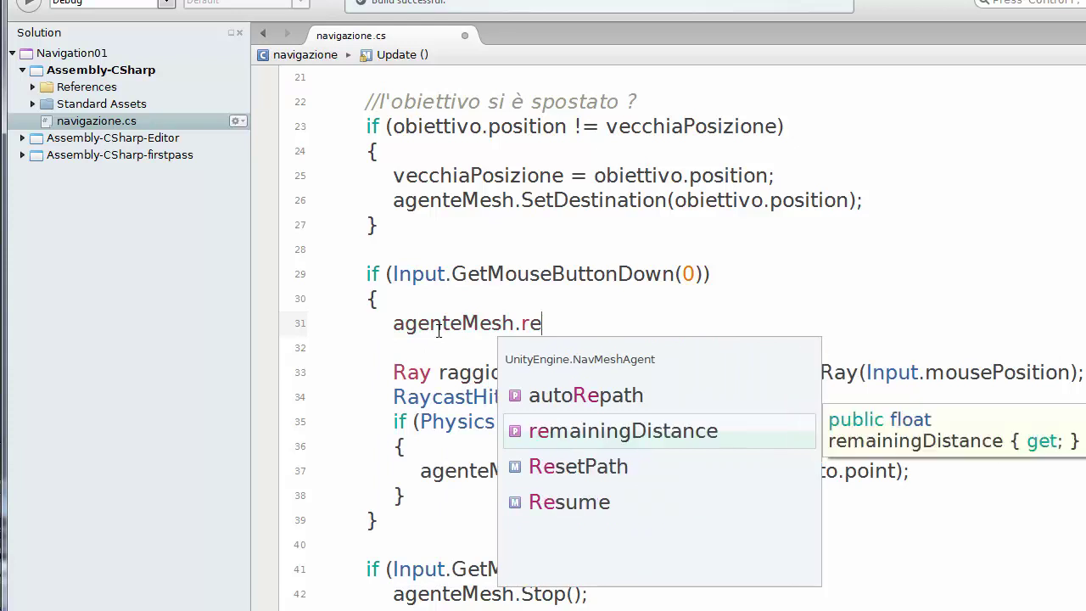
pyautogui.press('Down')
pyautogui.press('Down')
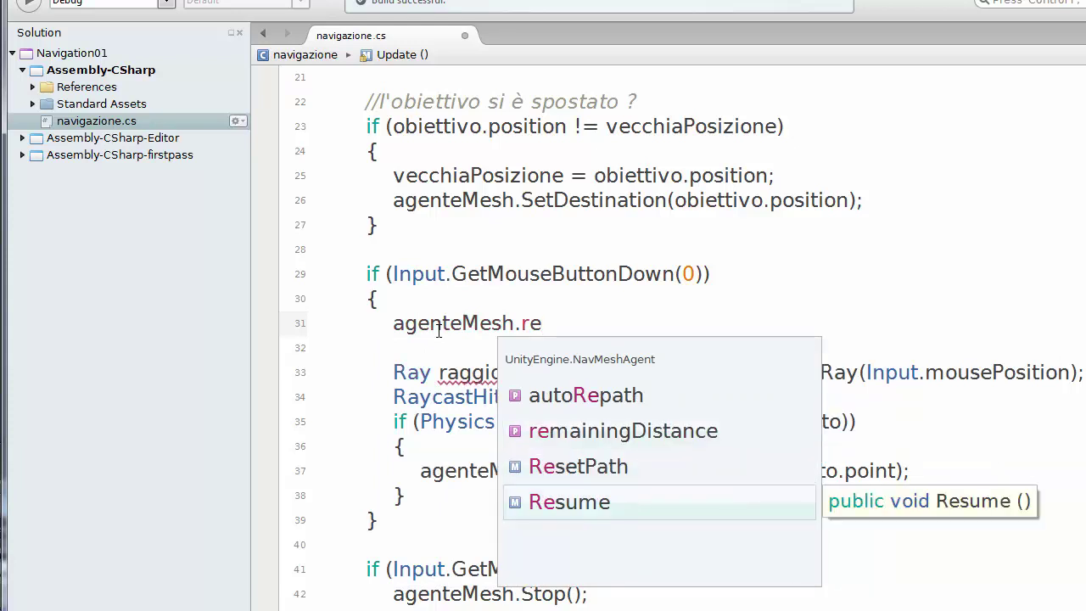
pyautogui.press('Return')
pyautogui.write('()')
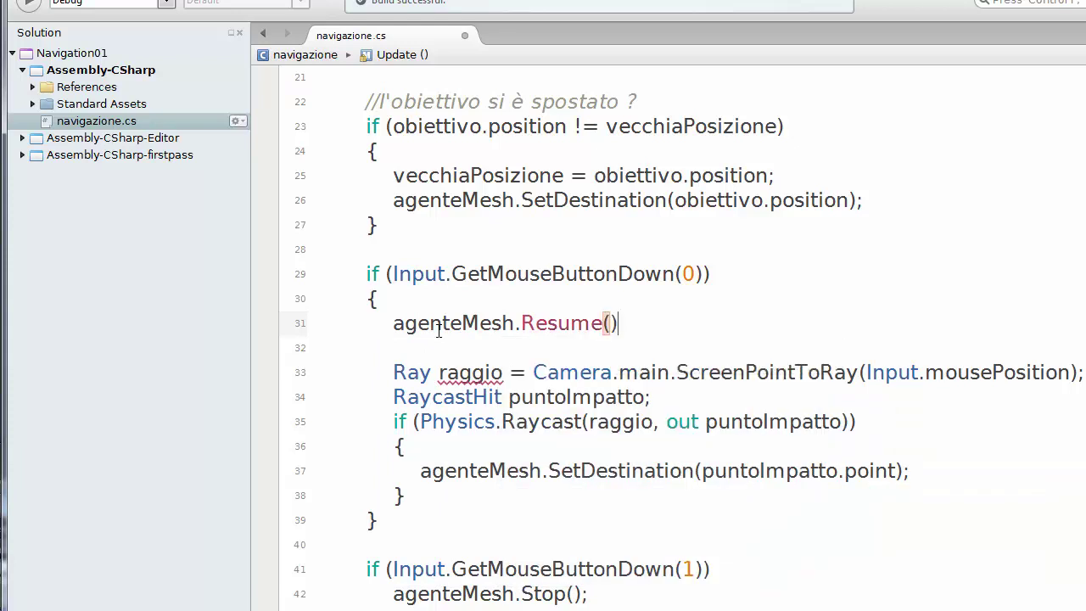
pyautogui.write(';')
pyautogui.hotkey('ctrl', 's')
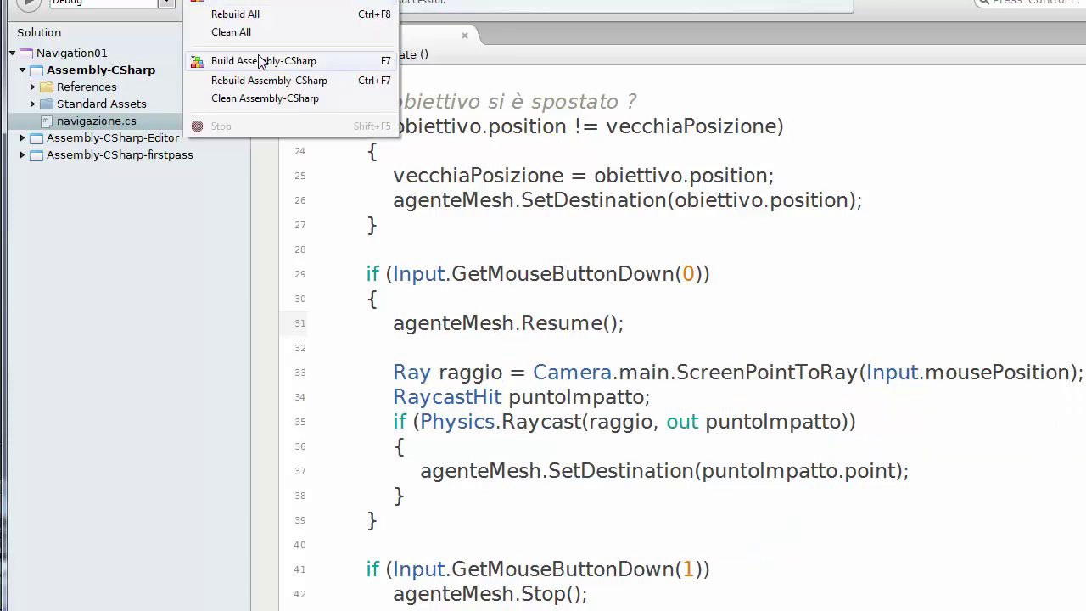
# Step: Rebuild the C# scripts and run the scene in Play mode to test the agent
pyautogui.click(265, 60)
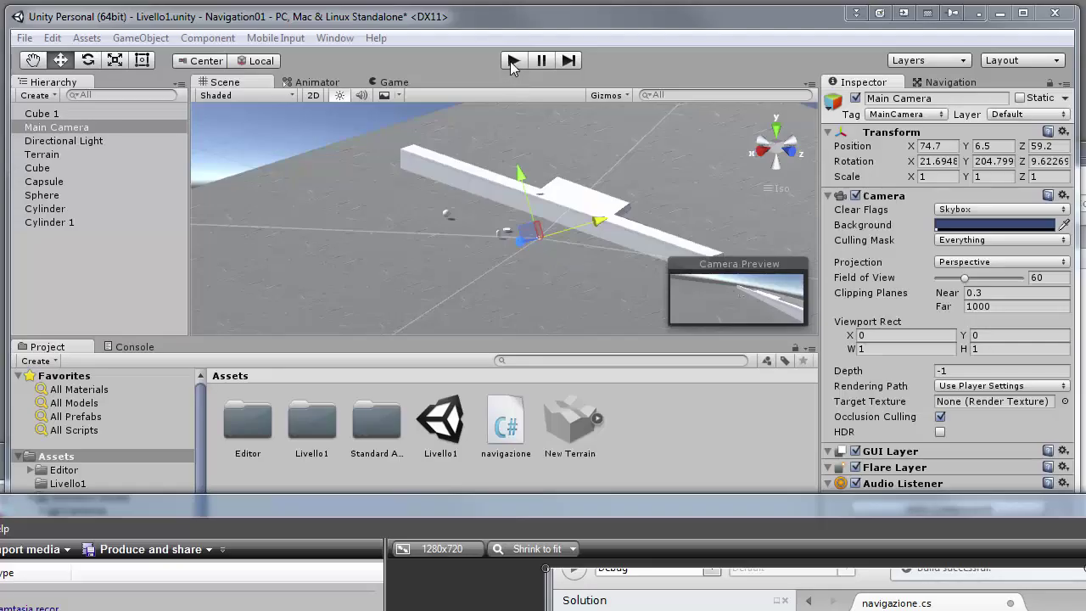
pyautogui.click(512, 60)
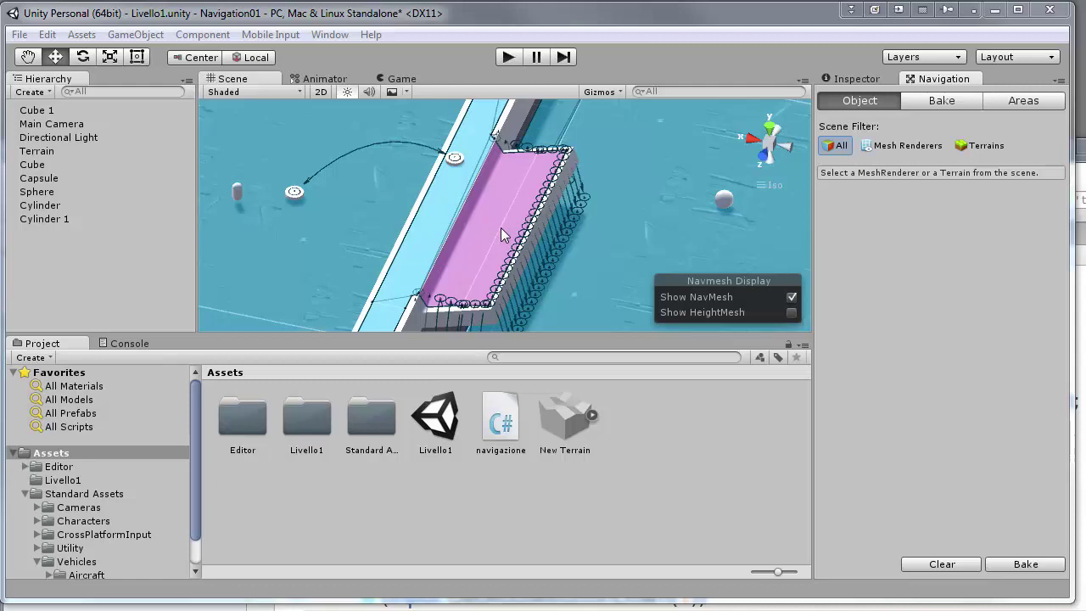
# Step: Select the Terrain, check the User 3 'Infuocata' area cost of 1, then play the scene
pyautogui.click(596, 301)
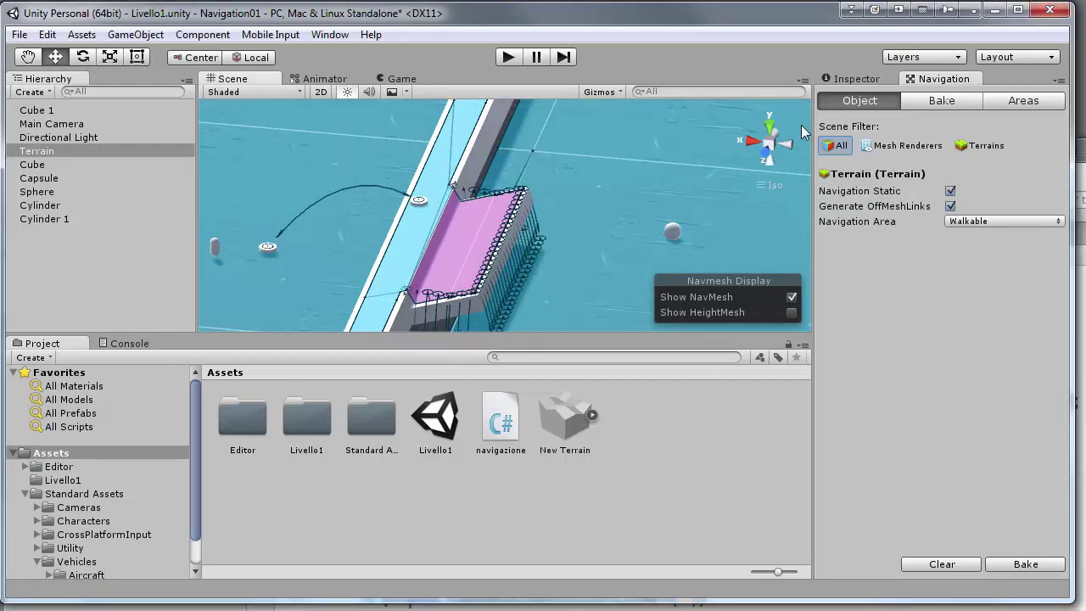
pyautogui.click(1008, 101)
pyautogui.write('Infuocata')
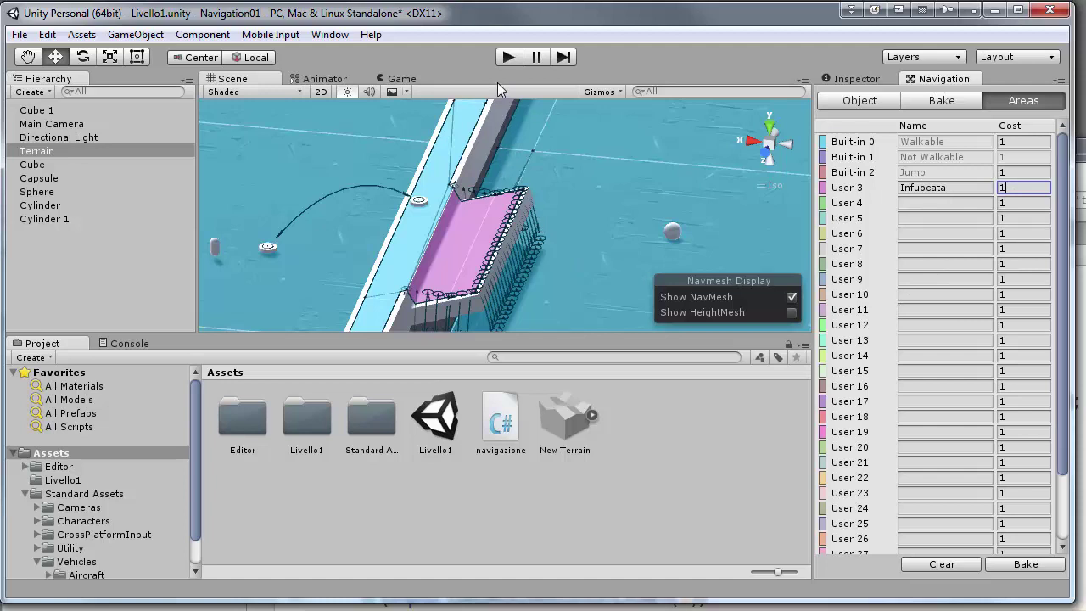
pyautogui.click(505, 59)
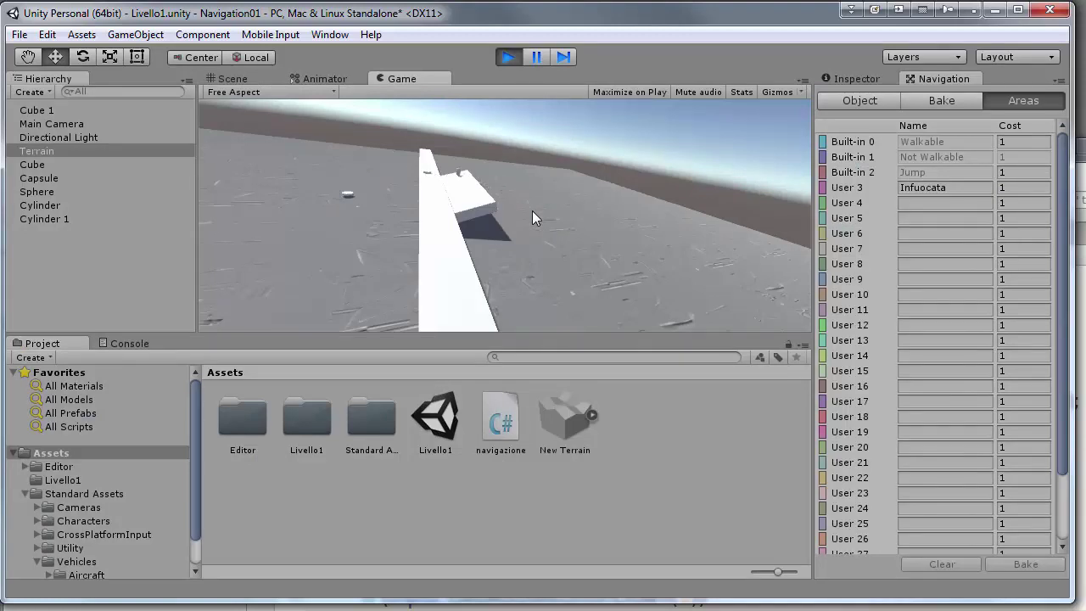
# Step: Stop the scene, inspect the Sphere's components, and play-test the scene once more
pyautogui.click(506, 58)
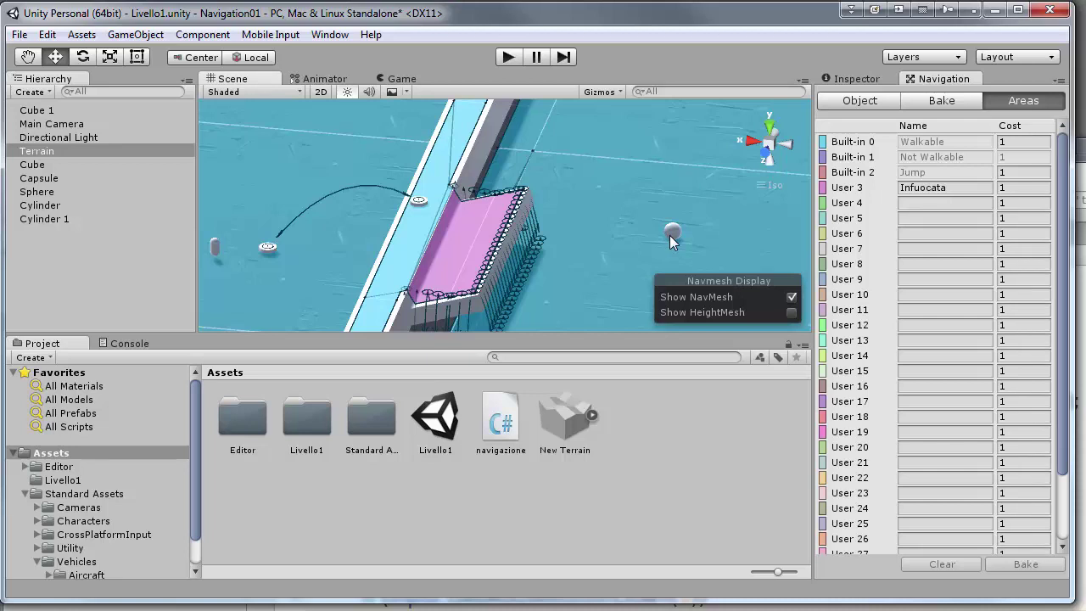
pyautogui.click(670, 235)
pyautogui.click(852, 78)
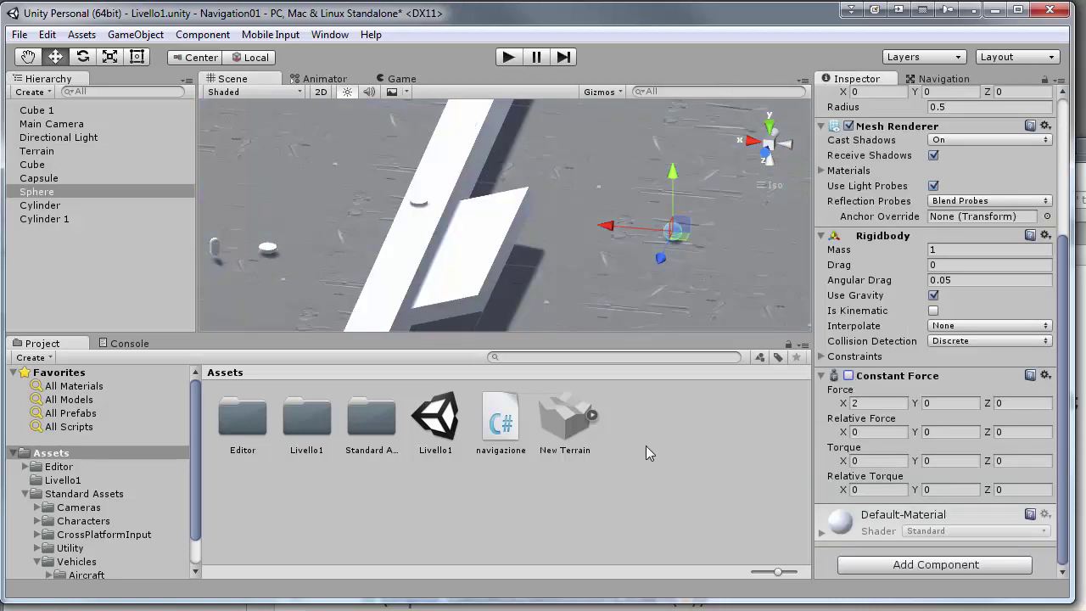
pyautogui.click(508, 56)
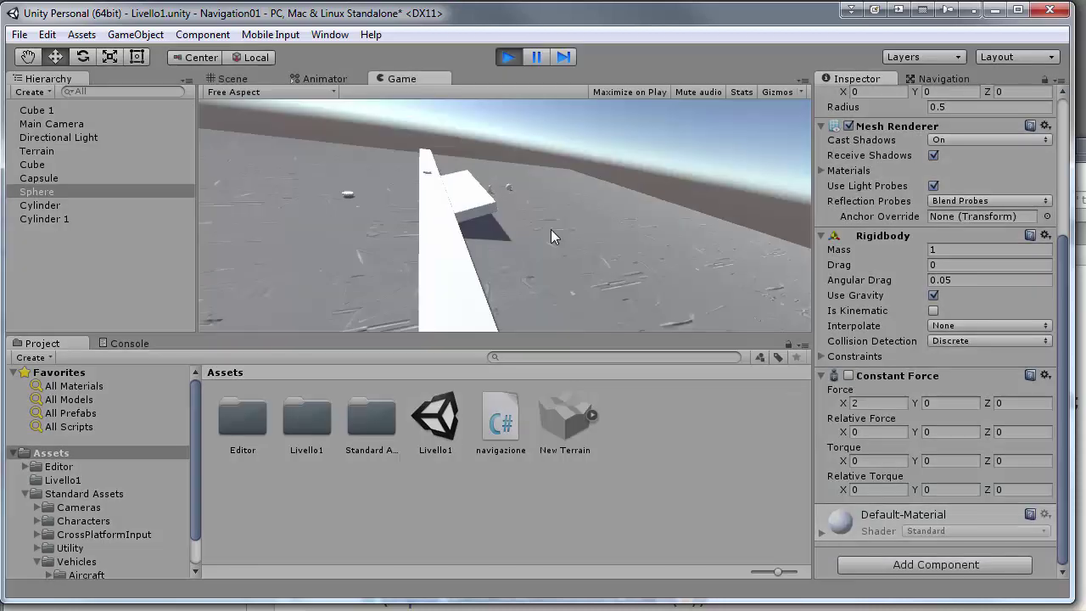
pyautogui.click(508, 56)
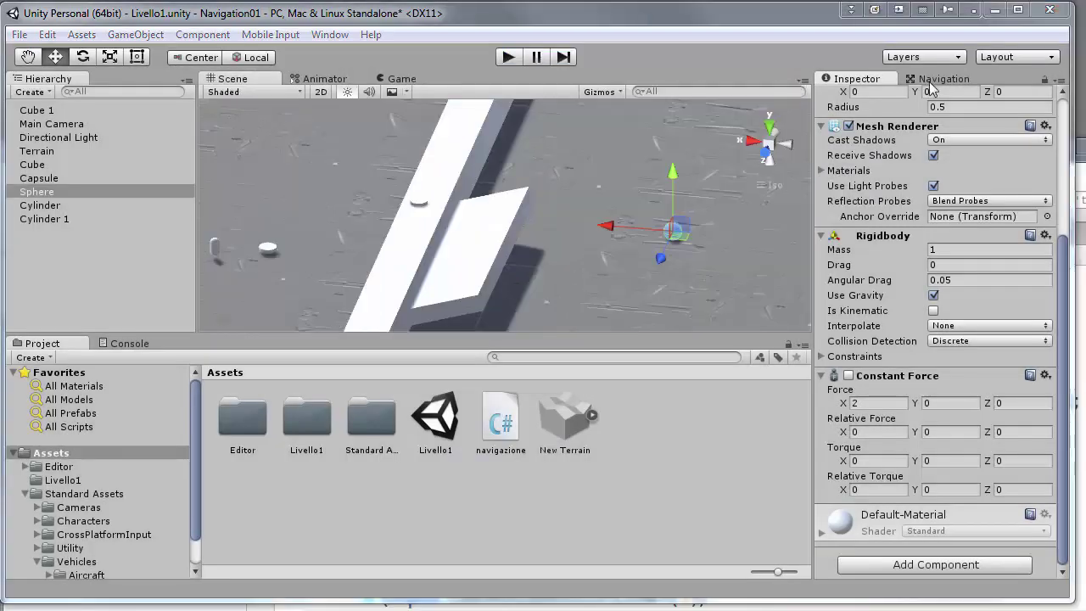
# Step: Set the Infuocata area cost to 6, rebake the NavMesh, and run the scene
pyautogui.click(943, 78)
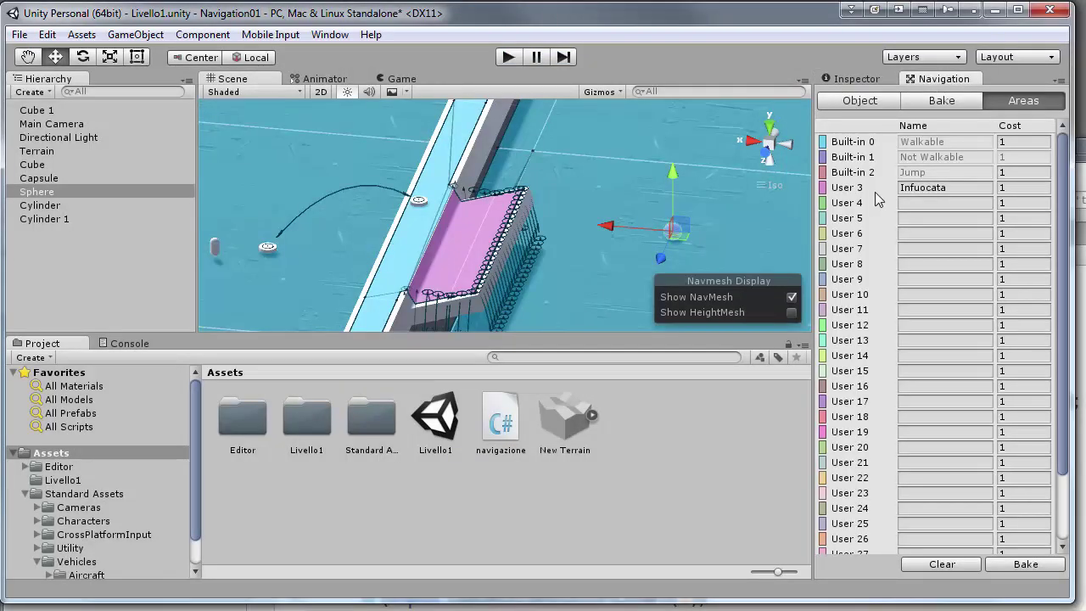
pyautogui.click(1034, 189)
pyautogui.write('6')
pyautogui.click(1011, 569)
pyautogui.hotkey('ctrl', 'p')
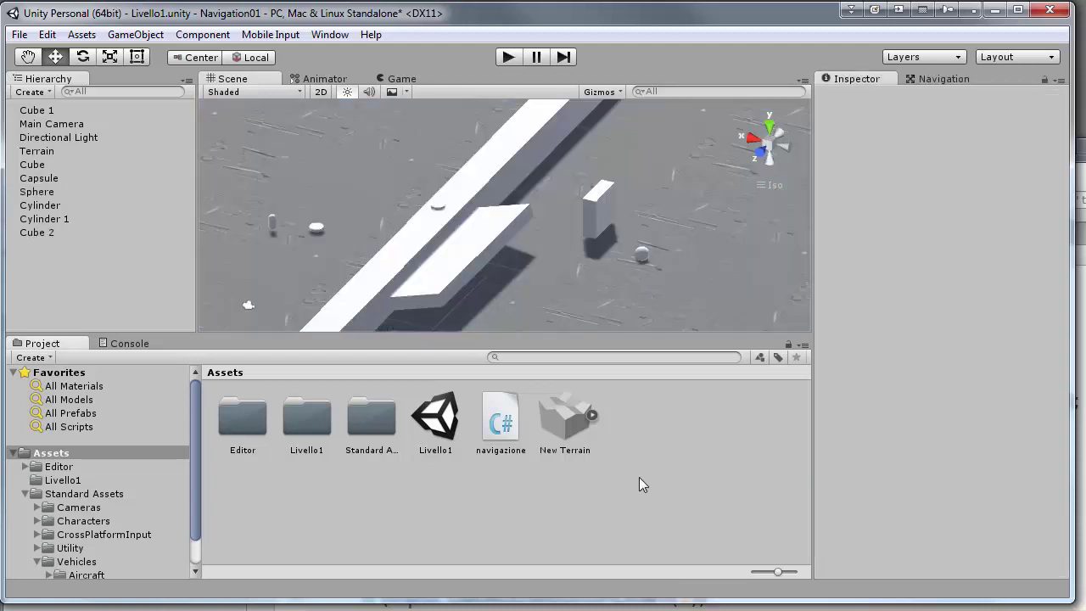
# Step: Select Cube 2, confirm its Constant Force Z of 2, and play then stop the scene
pyautogui.click(600, 216)
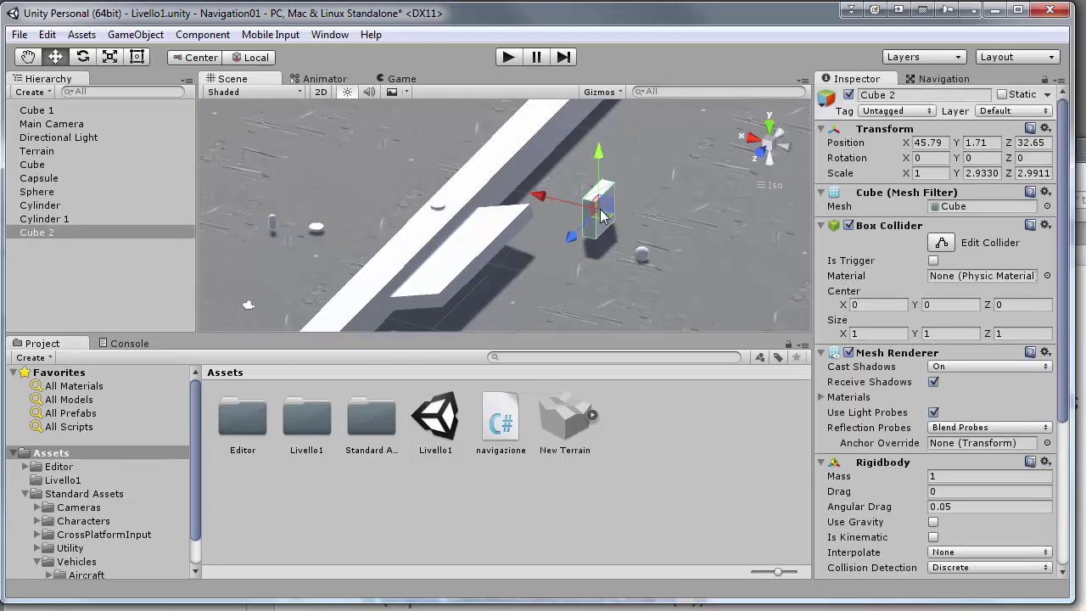
pyautogui.scroll(-2, 1063, 347)
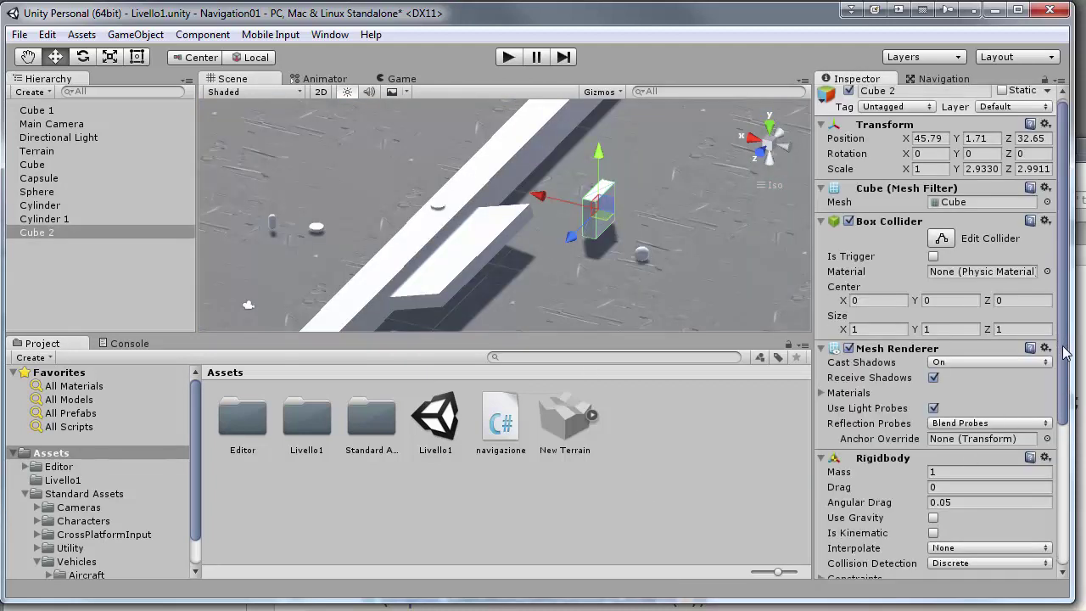
pyautogui.scroll(-1, 1066, 371)
pyautogui.scroll(-3, 1071, 399)
pyautogui.scroll(-3, 1064, 424)
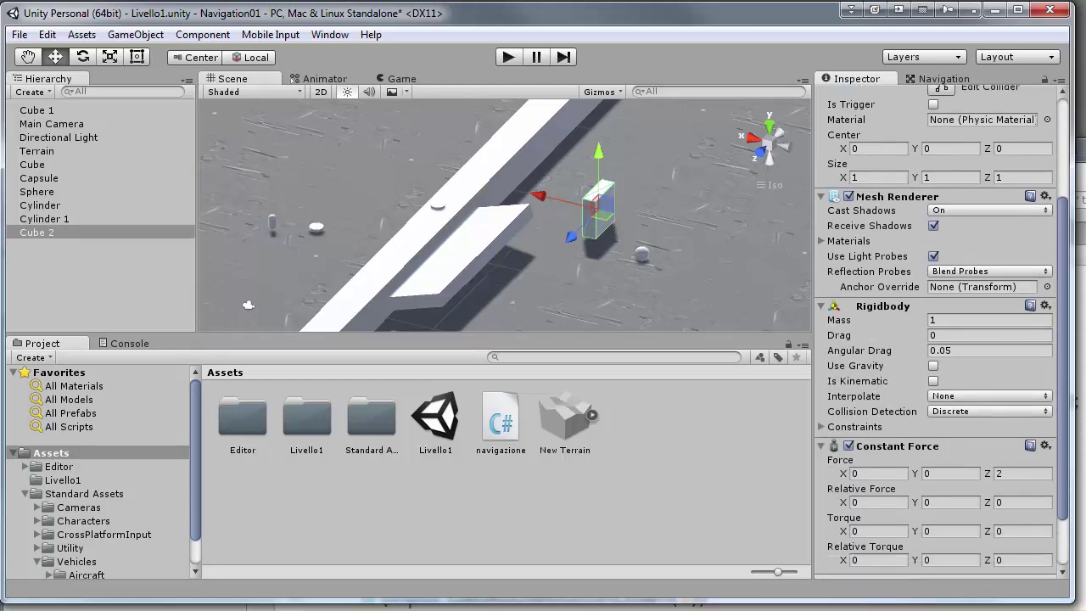
pyautogui.scroll(-3, 1052, 475)
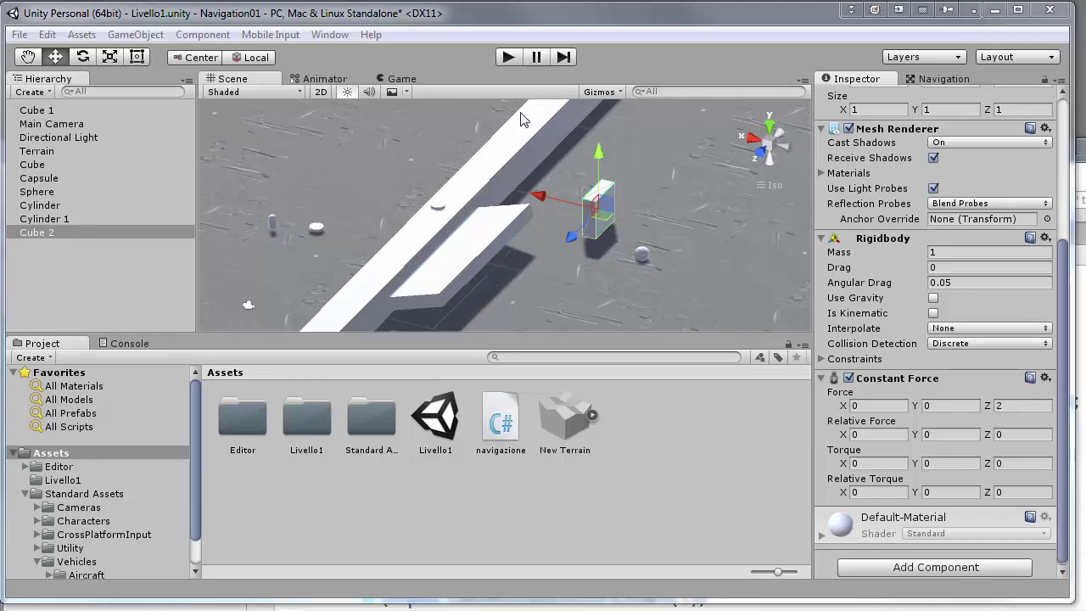
pyautogui.click(508, 56)
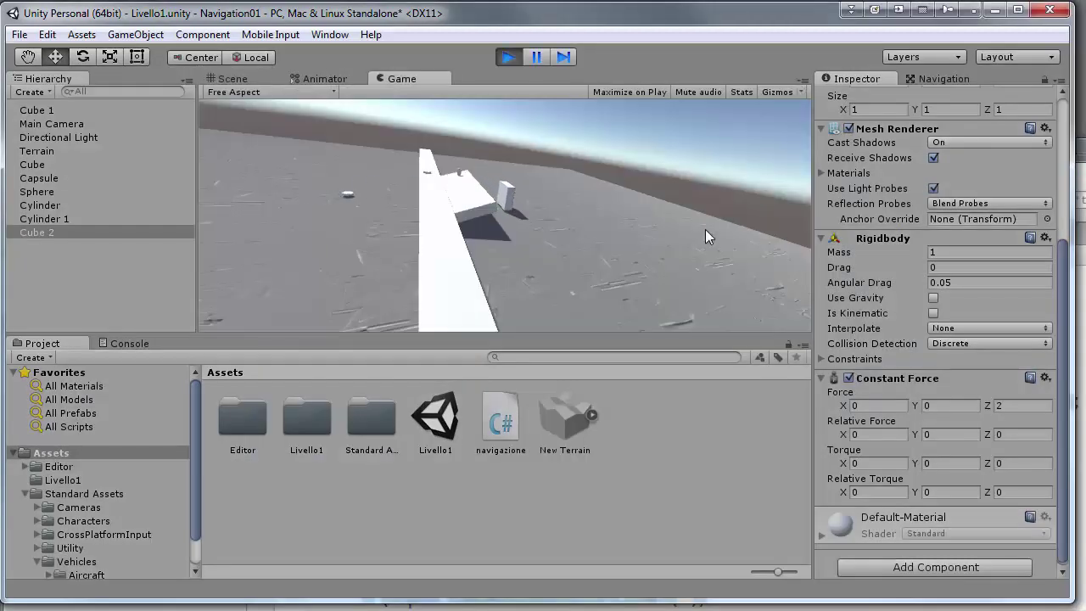
pyautogui.click(508, 57)
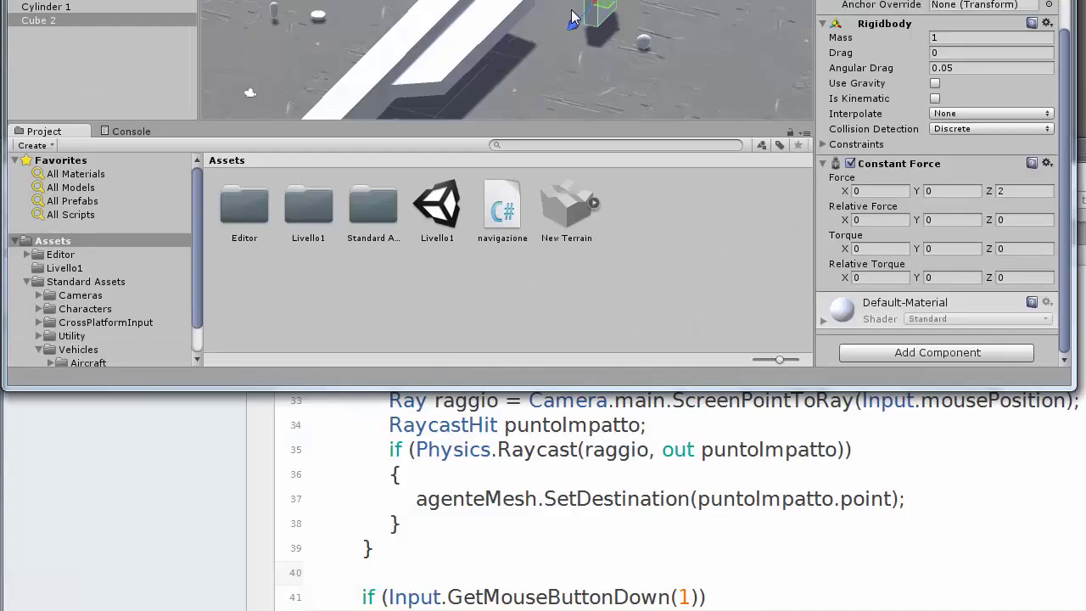
# Step: Add a Nav Mesh Obstacle to Cube 2, set its Constant Force Z to 1, and play the scene
pyautogui.click(880, 351)
pyautogui.click(909, 485)
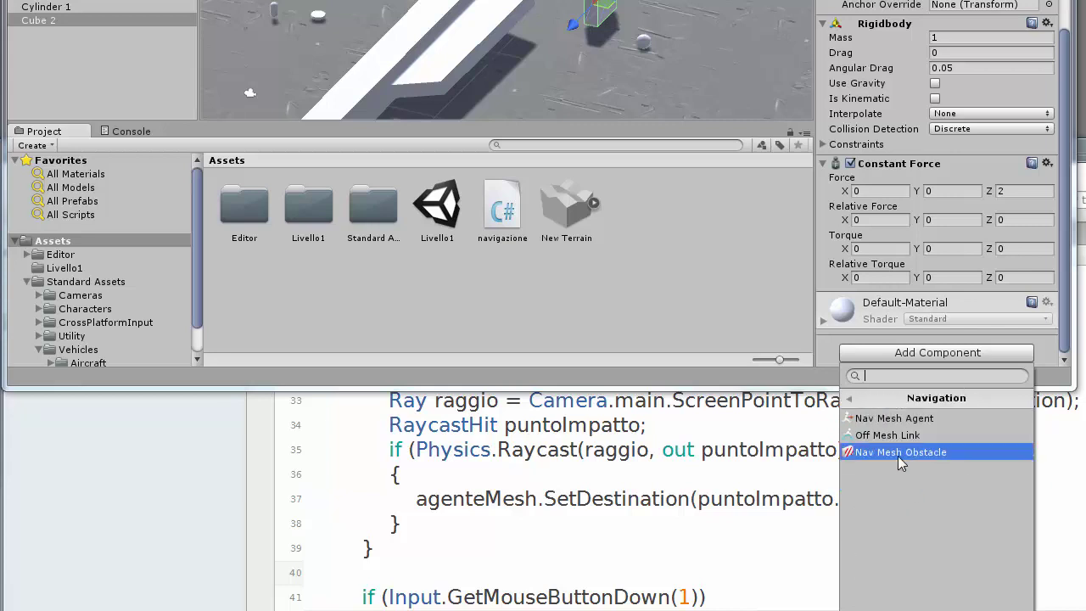
pyautogui.click(897, 453)
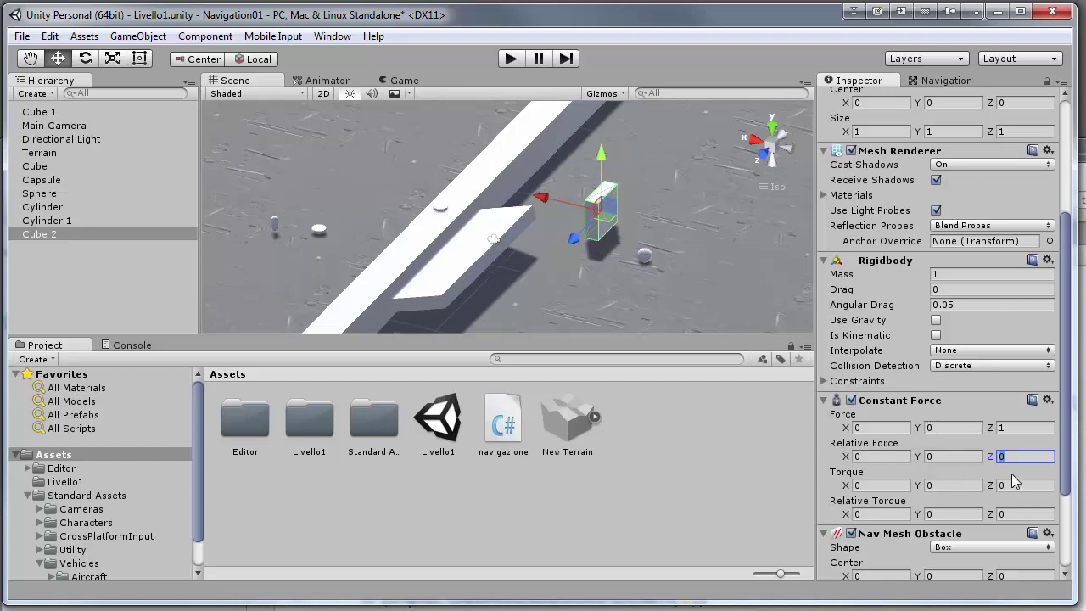
pyautogui.click(1018, 429)
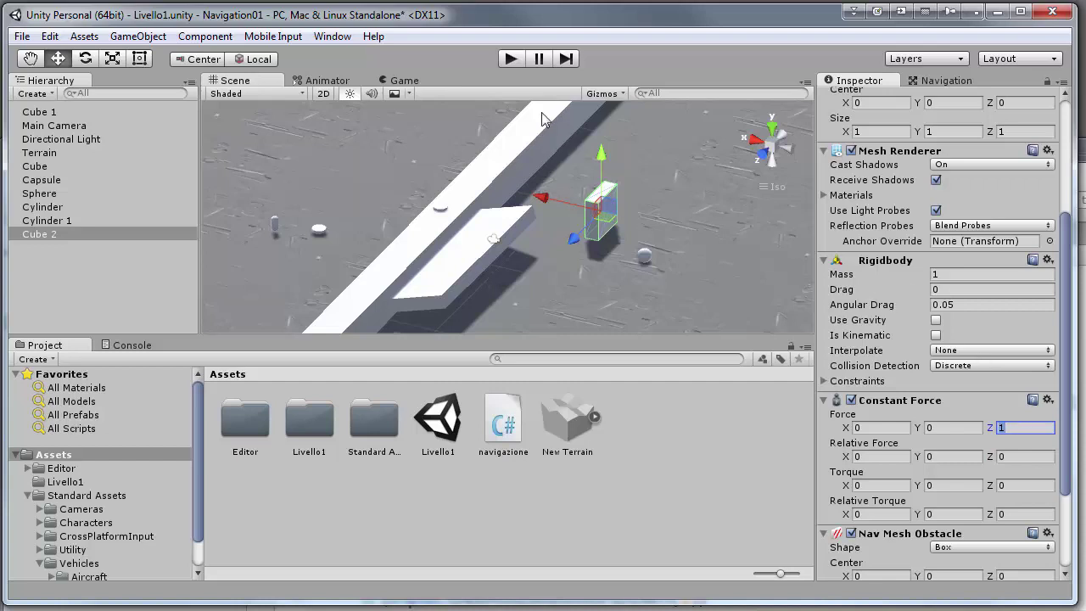
pyautogui.click(510, 58)
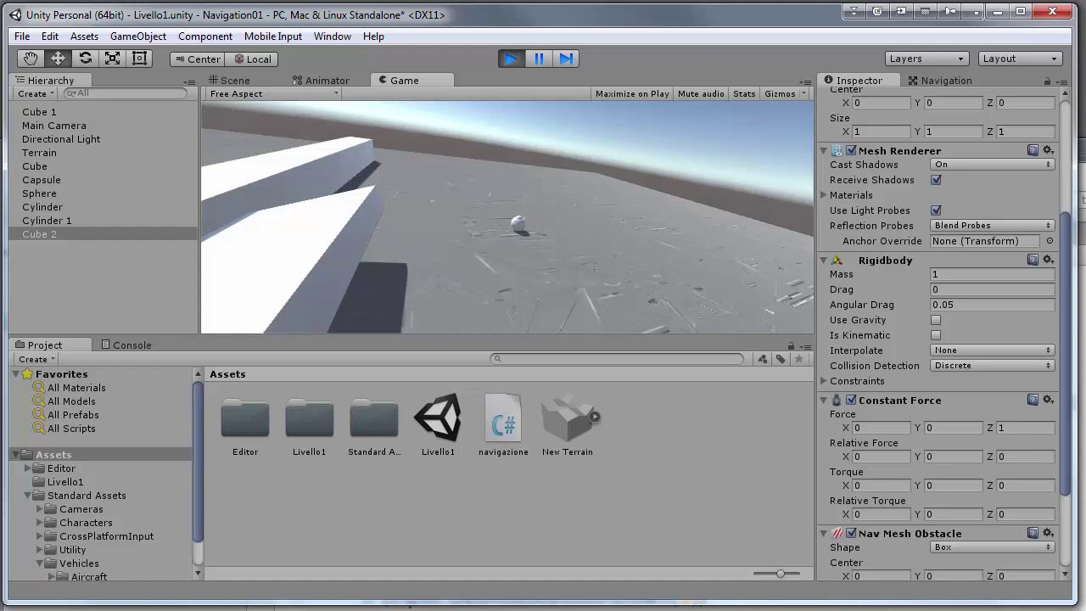
# Step: Stop play mode, then replay the scene to test Cube 2's 0.35 Z force
pyautogui.click(511, 58)
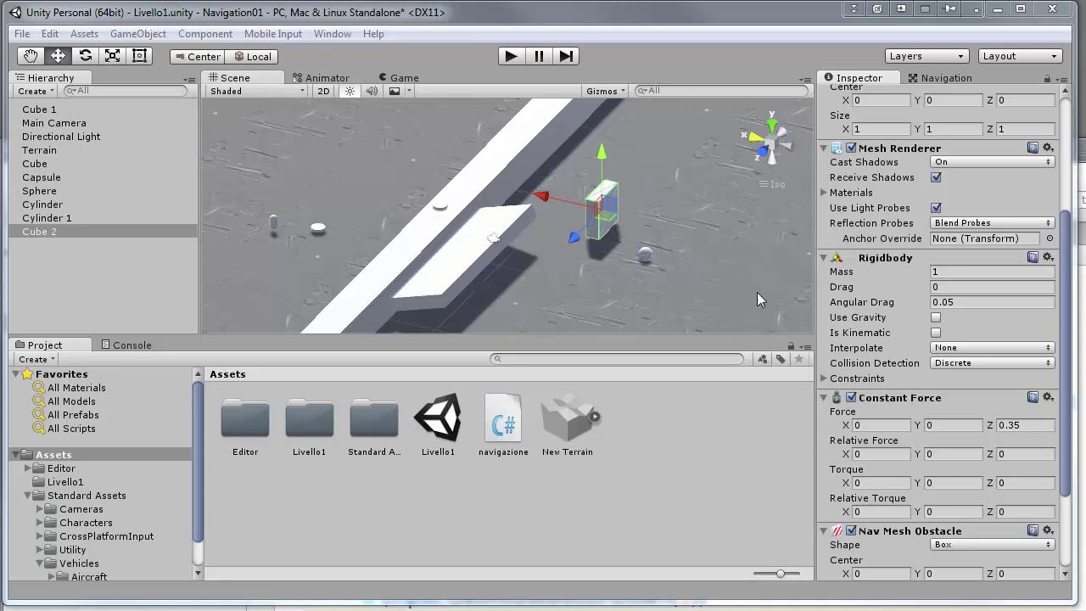
pyautogui.click(509, 56)
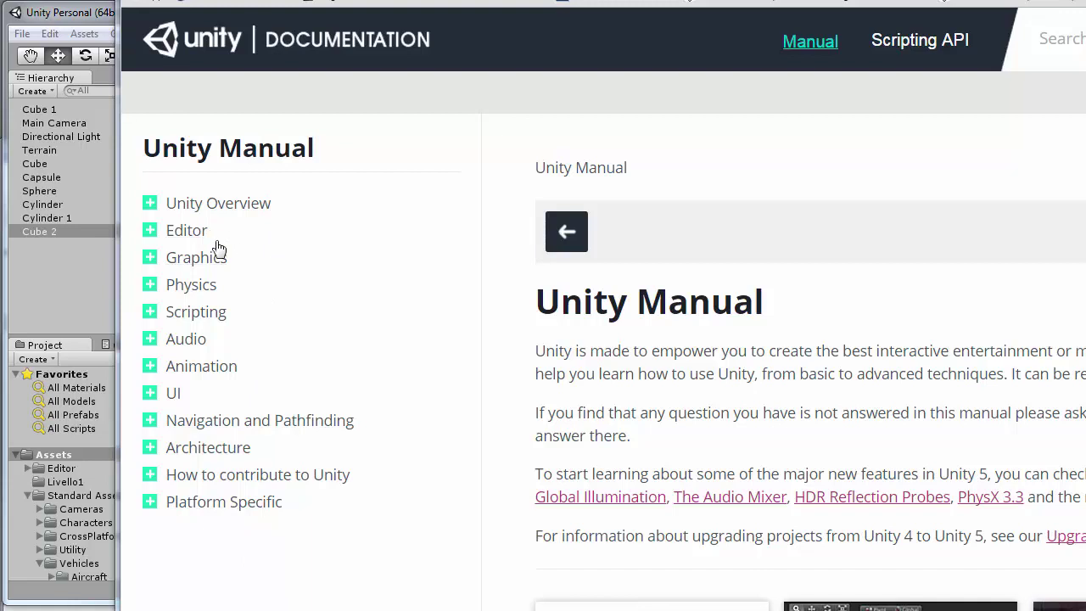
pyautogui.click(151, 259)
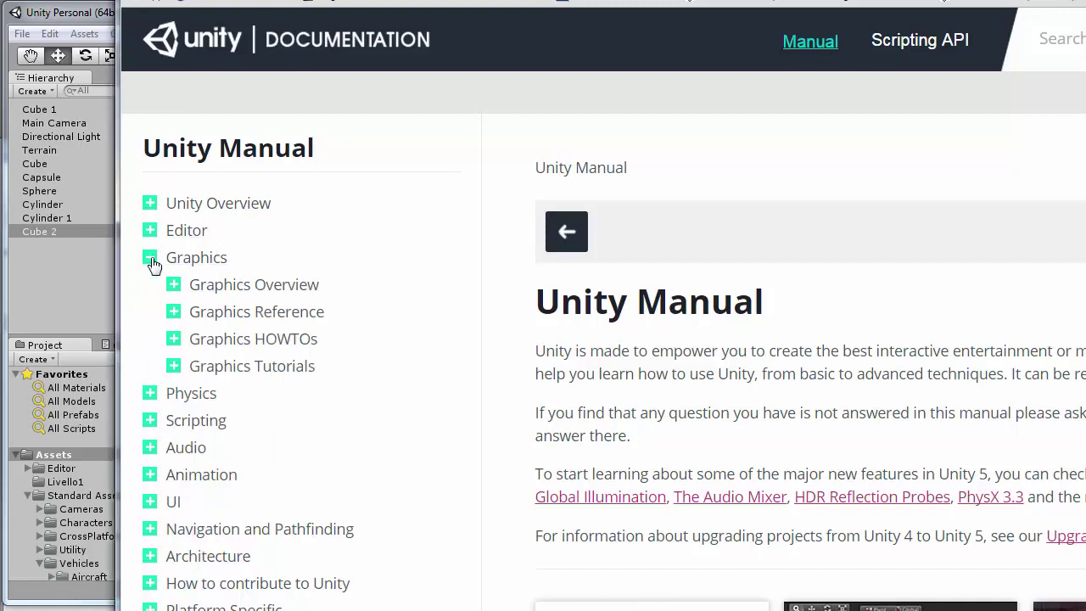
pyautogui.click(151, 259)
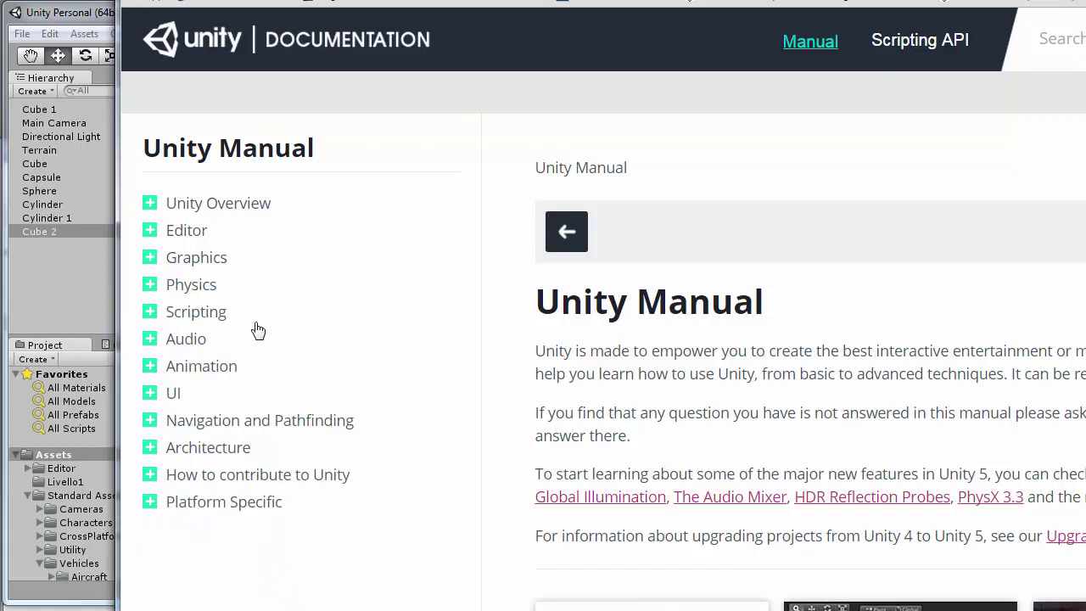
pyautogui.click(156, 291)
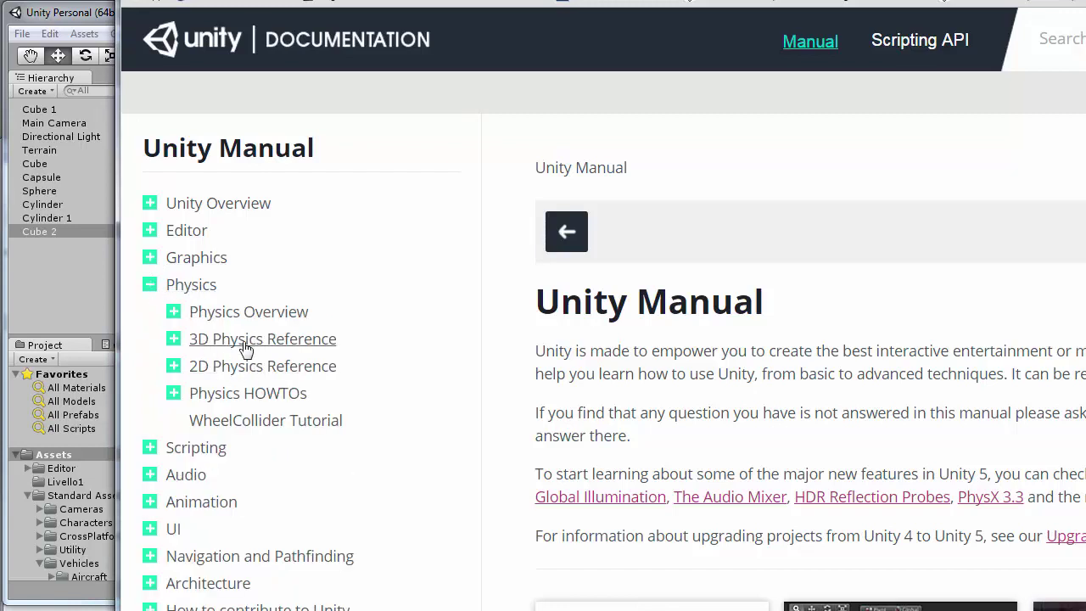
pyautogui.click(151, 286)
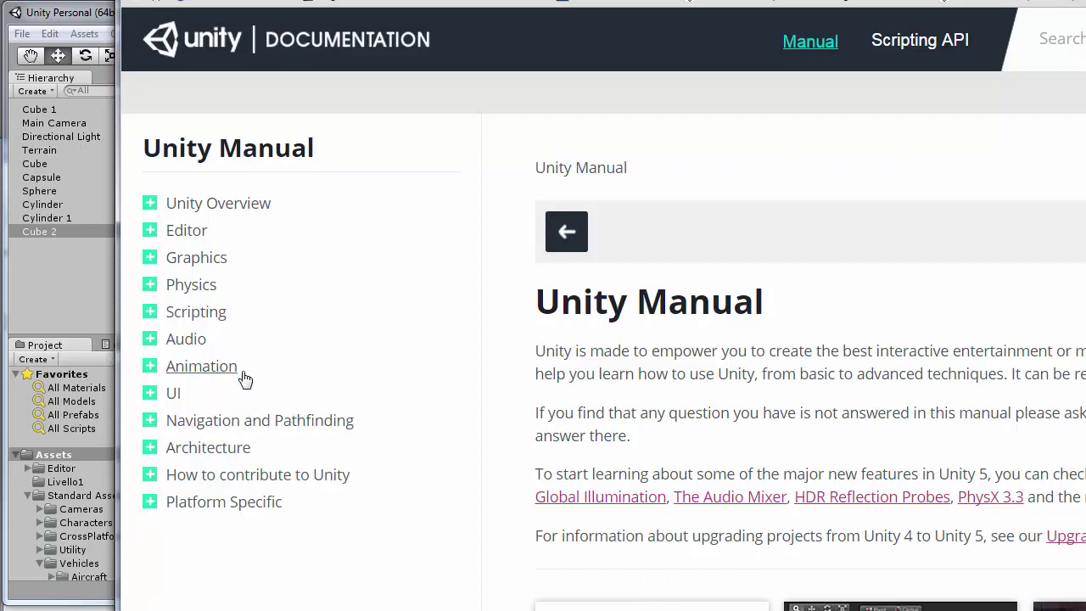